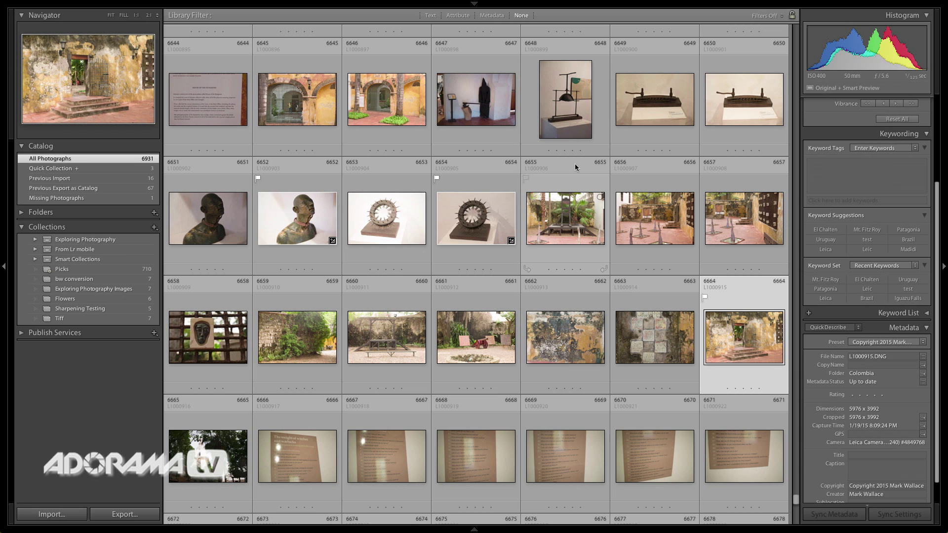
Inspect the yellow wall-and-steps photo's default Develop sharpening (Amount 25), then return to the grid
double_click(733, 351)
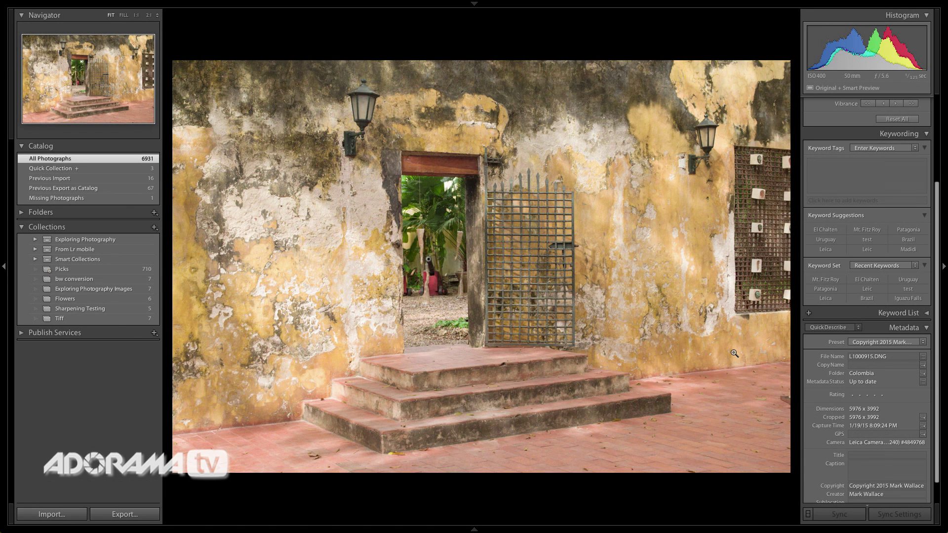
key(d)
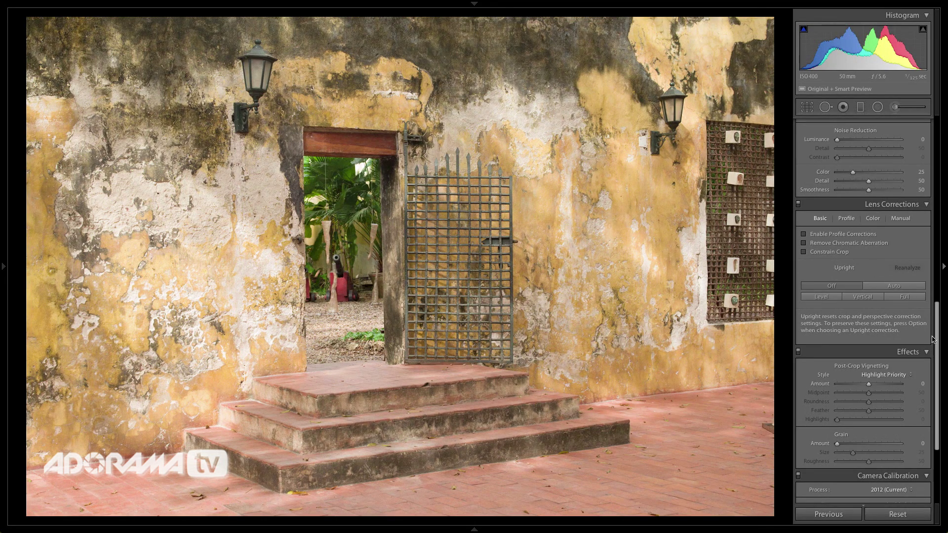
drag(937, 341, 941, 402)
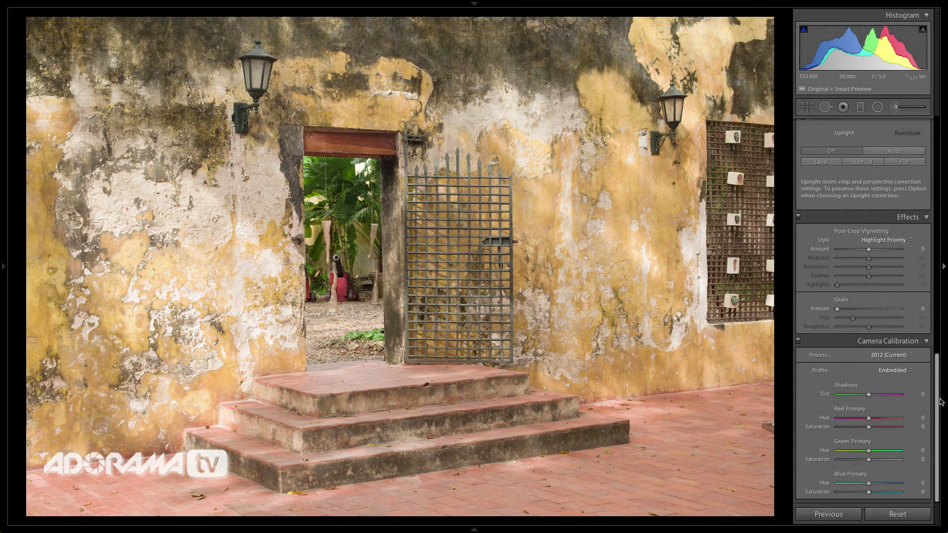
scroll(864, 243, up, 3)
scroll(865, 243, up, 5)
scroll(864, 243, up, 2)
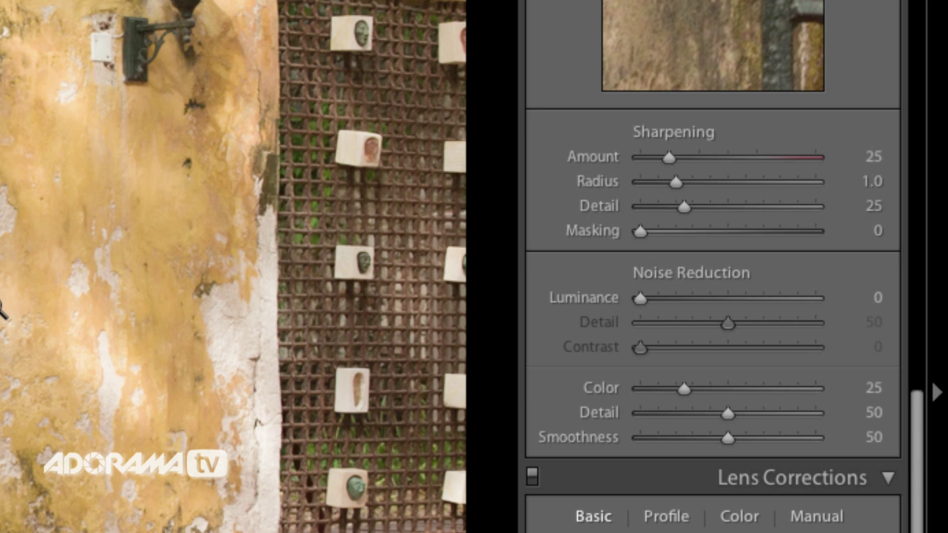
scroll(740, 413, up, 5)
scroll(740, 413, up, 5)
scroll(740, 413, down, 1)
scroll(739, 413, down, 3)
scroll(740, 413, up, 2)
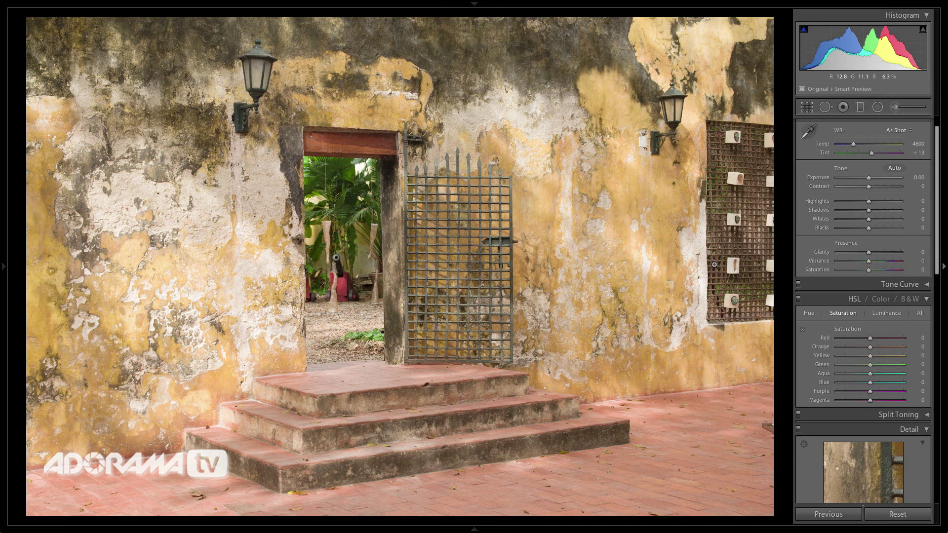
key(g)
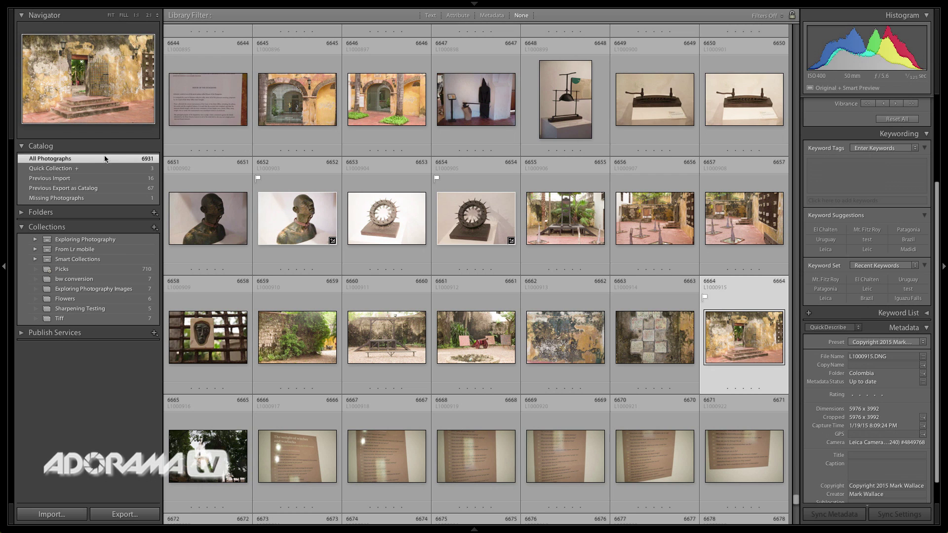
Open the tiled-stairs selfie from the Quick Collection in the Develop module
click(84, 168)
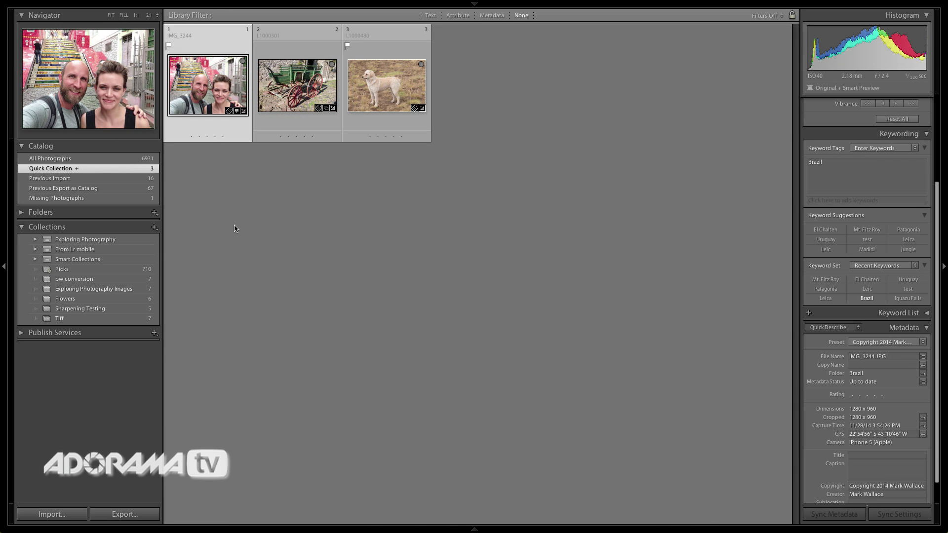
double_click(208, 106)
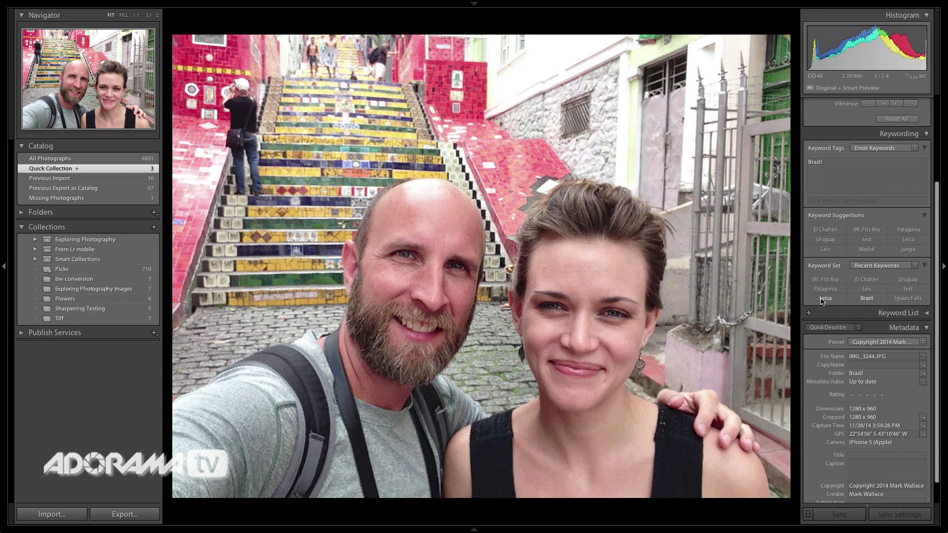
key(d)
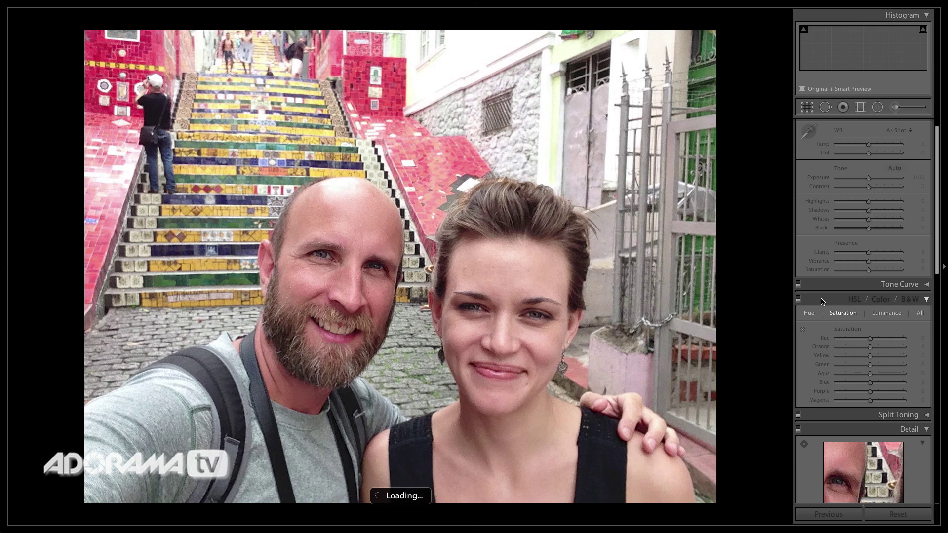
Test the selfie's sharpening Amount at maximum, then return it to 0
scroll(827, 296, down, 5)
scroll(834, 302, down, 5)
scroll(841, 308, down, 5)
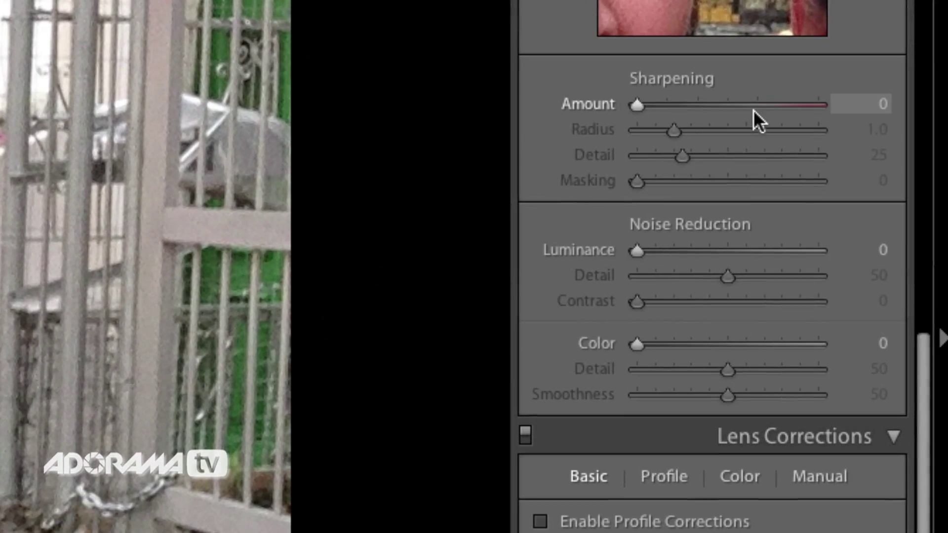
click(759, 106)
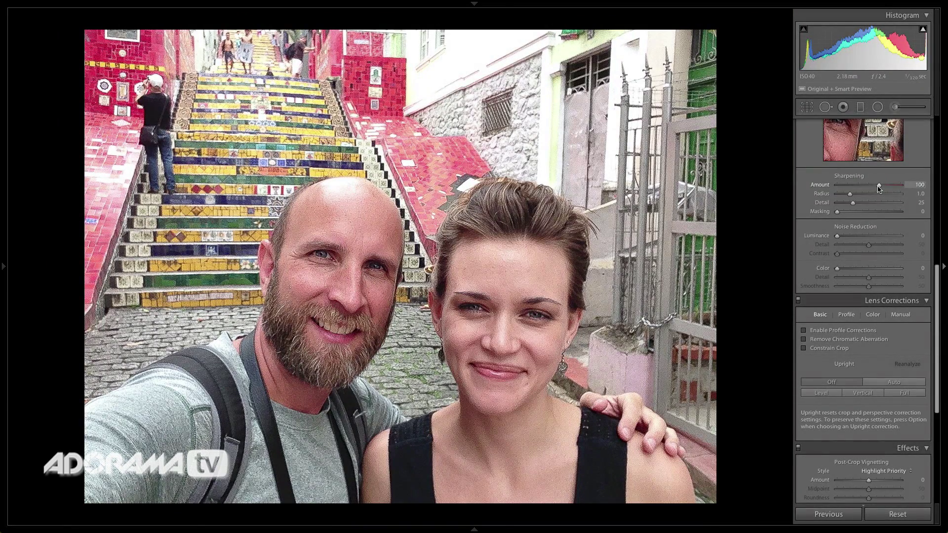
drag(879, 188, 820, 187)
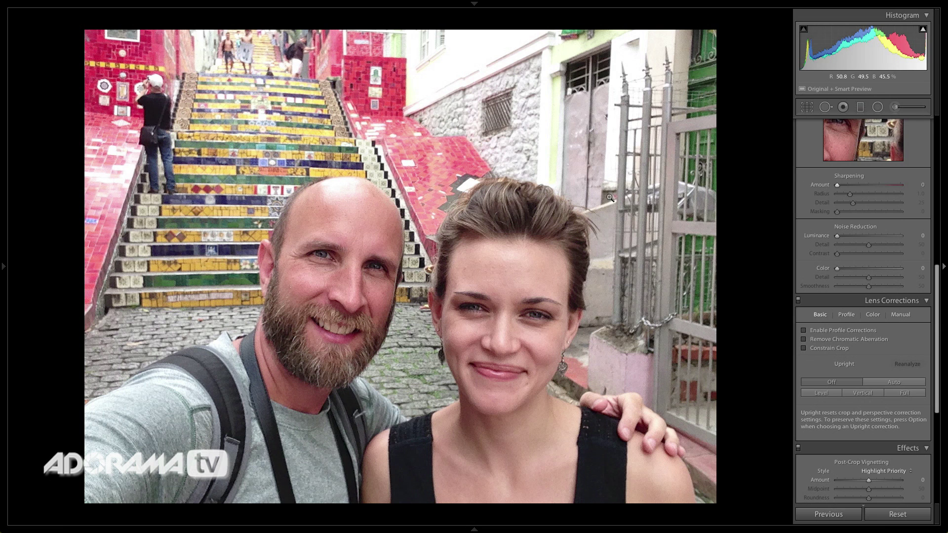
Open the white dog photo at 1:1 zoom, centred on the dog's head
key(g)
click(376, 100)
double_click(375, 100)
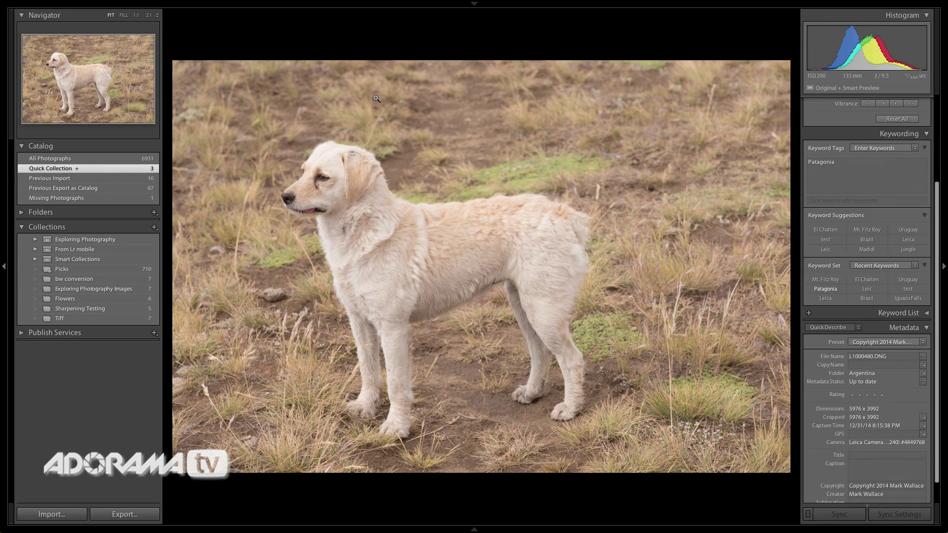
click(352, 207)
drag(317, 186, 428, 265)
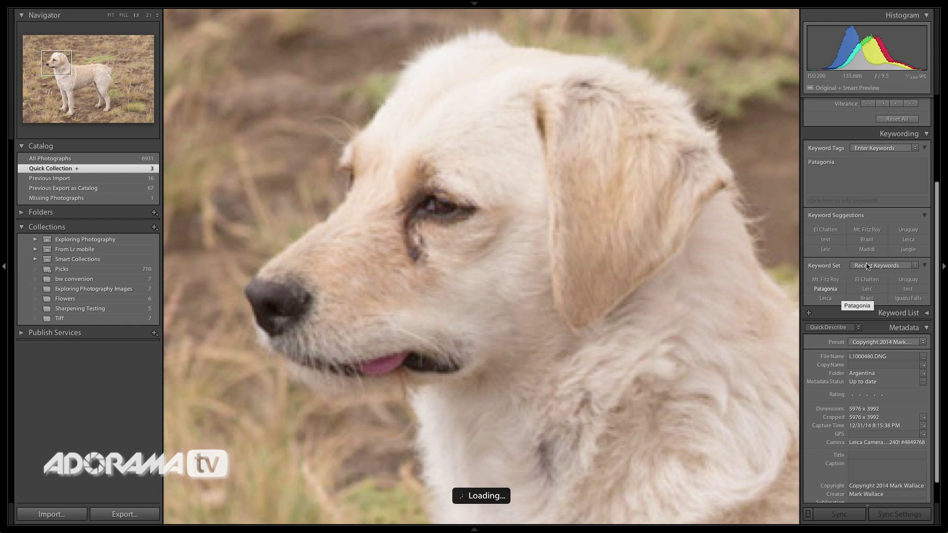
Raise the dog photo's sharpening Amount from 25 to 99 and return to the Quick Collection grid
key(d)
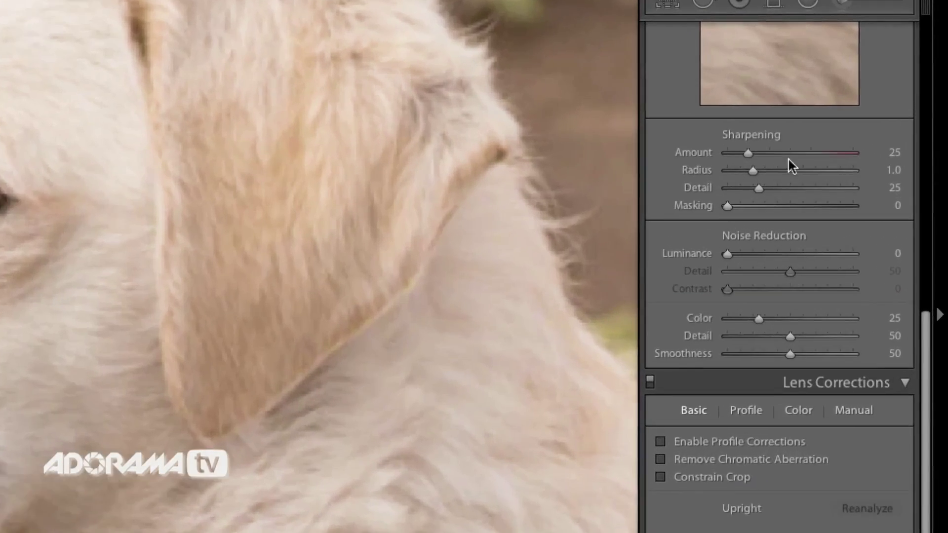
click(767, 135)
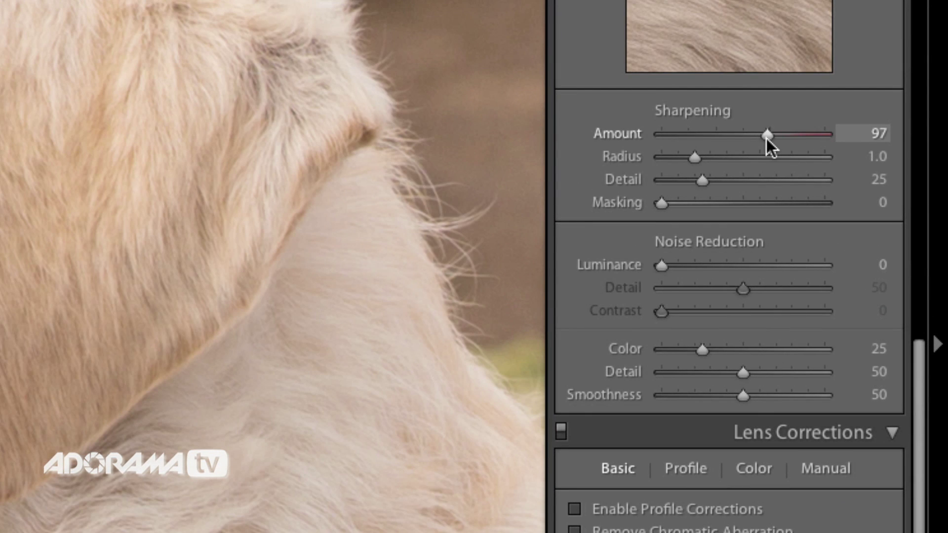
drag(766, 139, 768, 138)
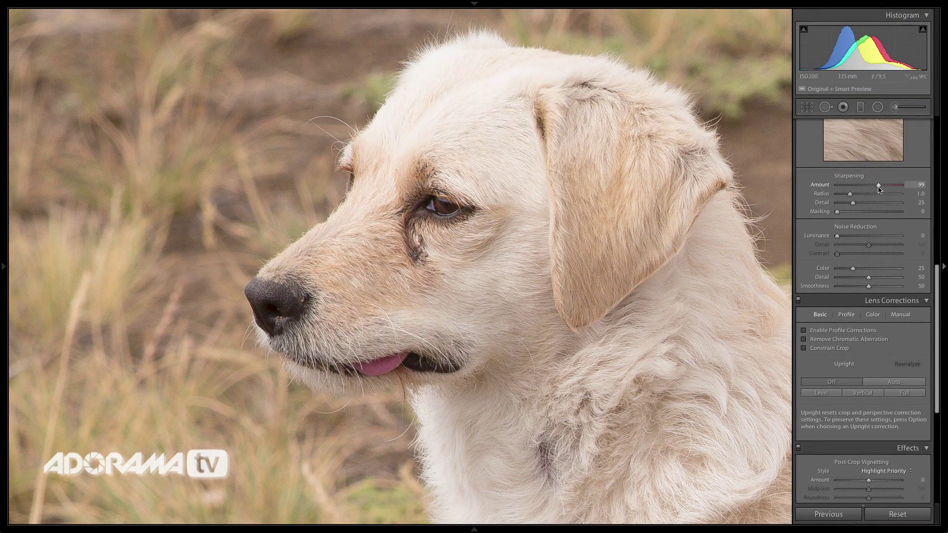
drag(880, 189, 878, 186)
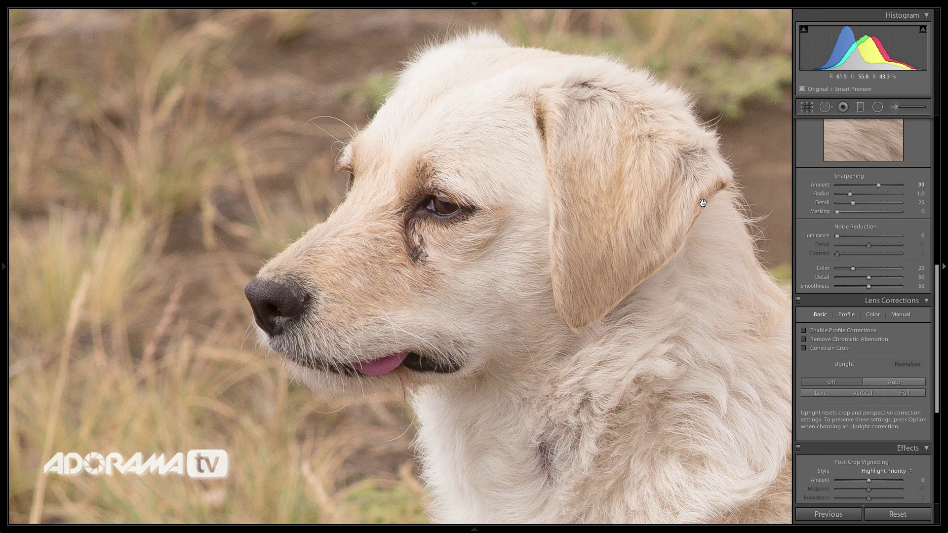
key(g)
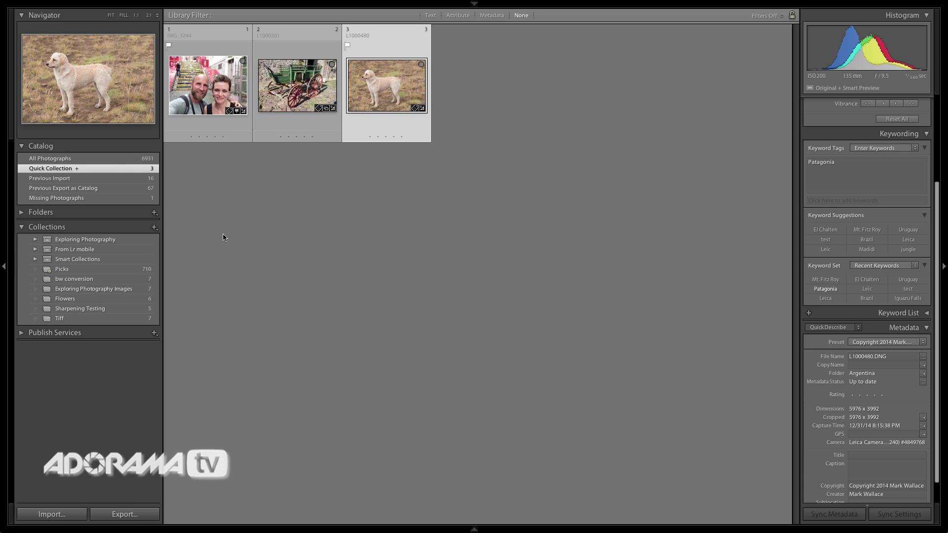
mouse_move(207, 84)
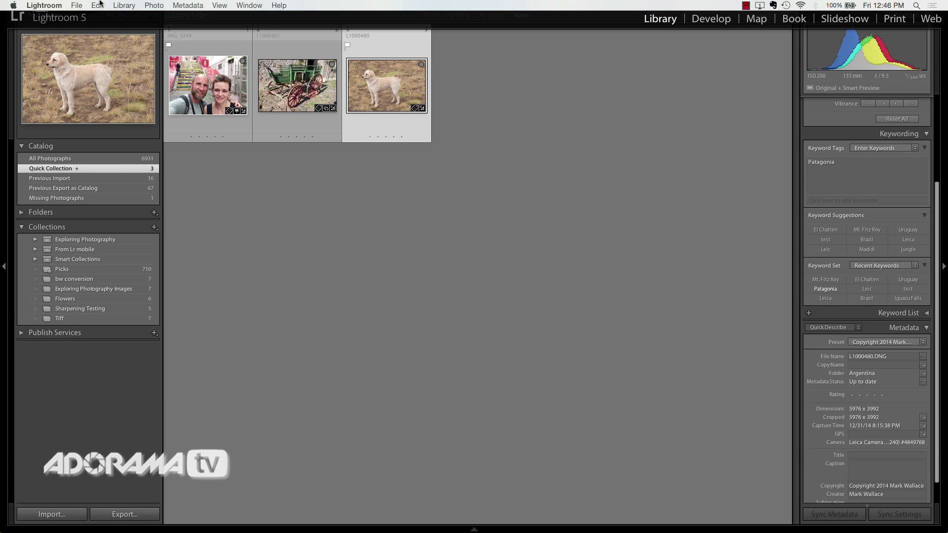
Turn on 'Make defaults specific to camera serial number' in the Presets preferences and close them
click(47, 7)
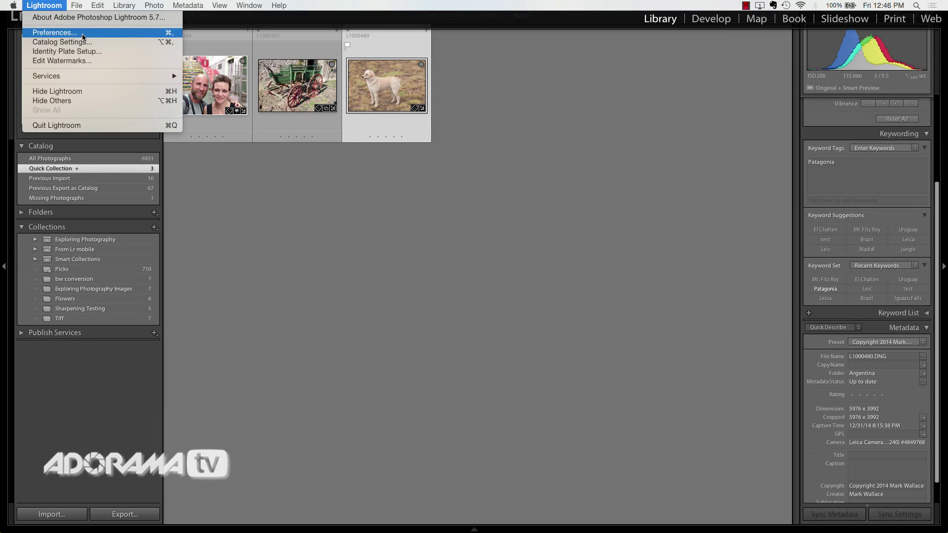
click(83, 36)
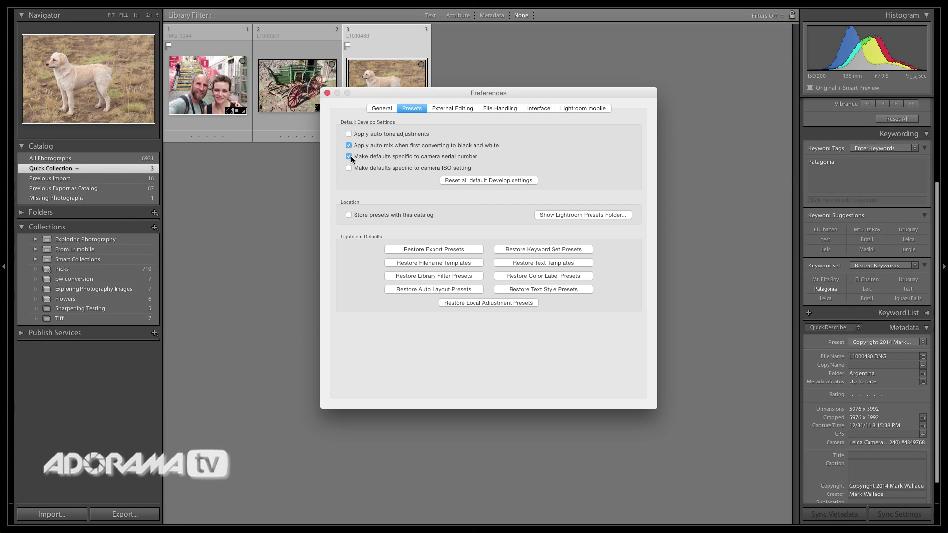
click(327, 96)
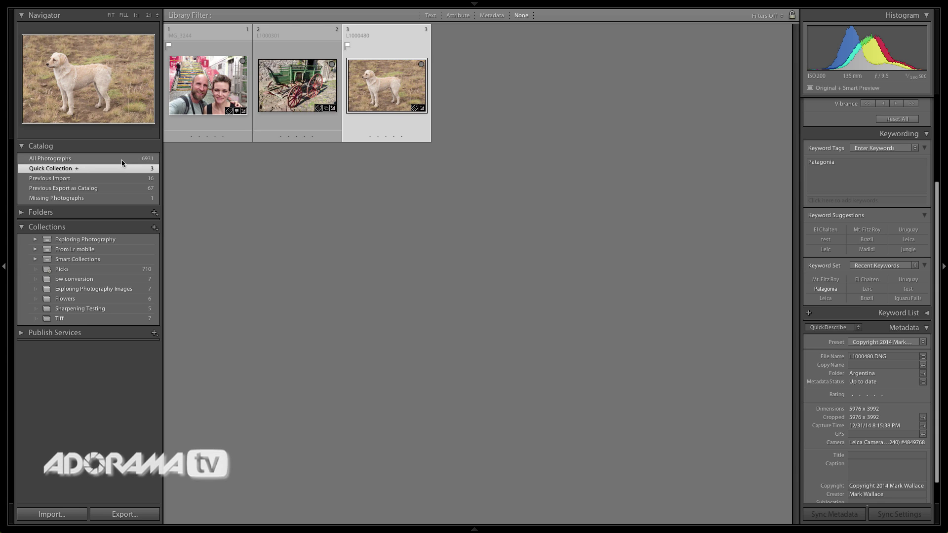
Switch the Library grid from Quick Collection to All Photographs
click(122, 158)
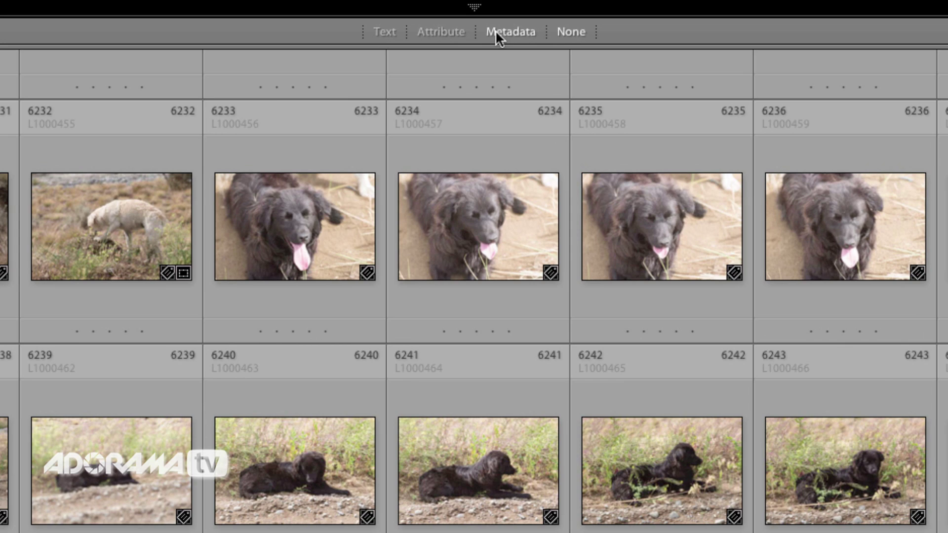
Filter the grid to flagged photos from the LEICA M (Typ 240) camera
click(496, 30)
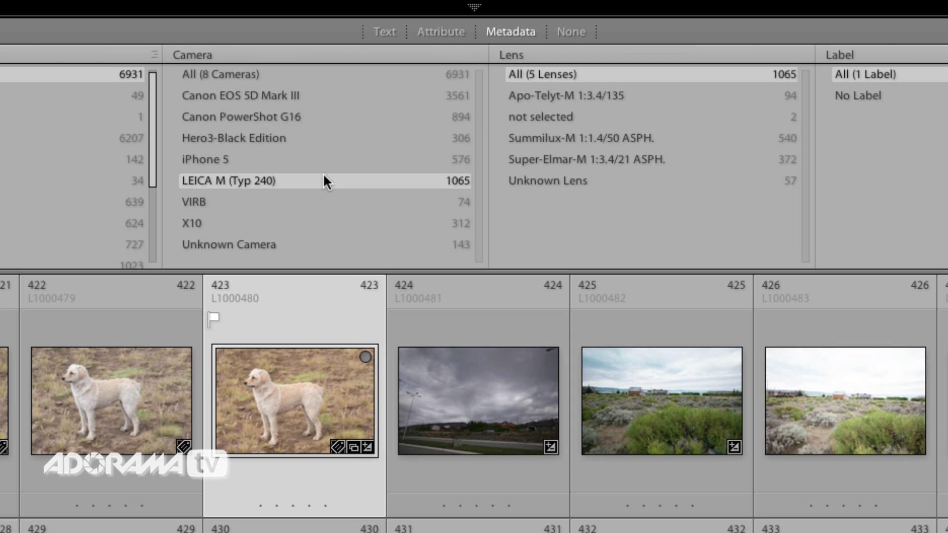
click(441, 31)
click(597, 59)
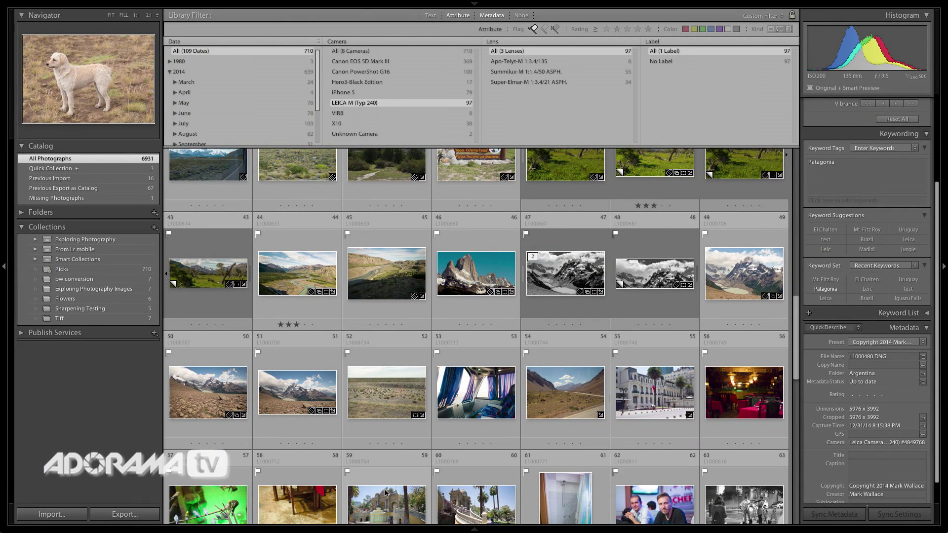
Select the Fitz Roy photo, the two men, street photo 69 and street vendor photo 70
scroll(385, 492, down, 2)
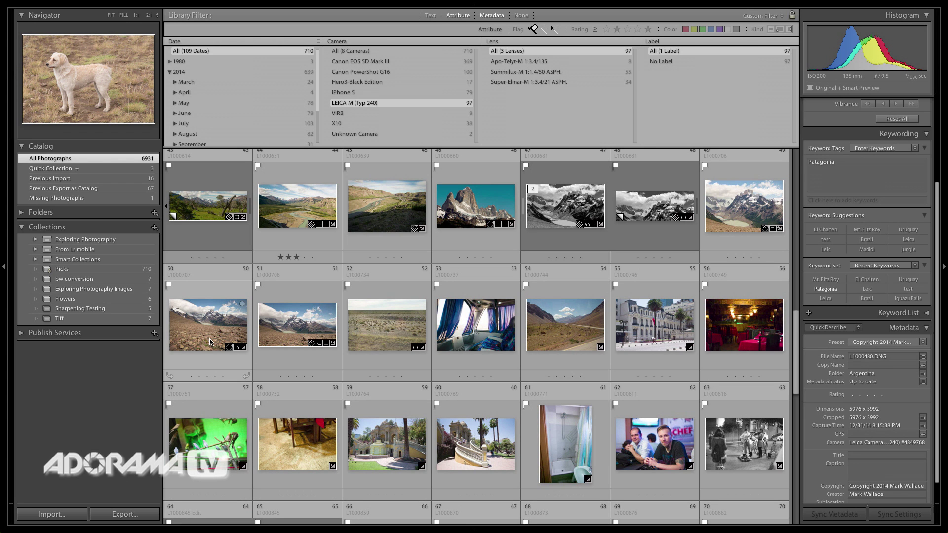
click(494, 207)
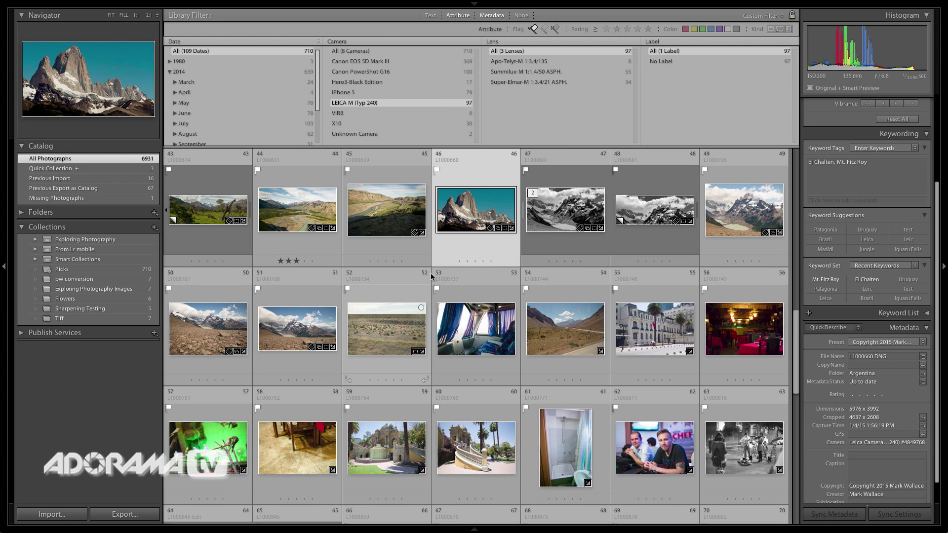
scroll(425, 295, down, 1)
scroll(425, 295, down, 3)
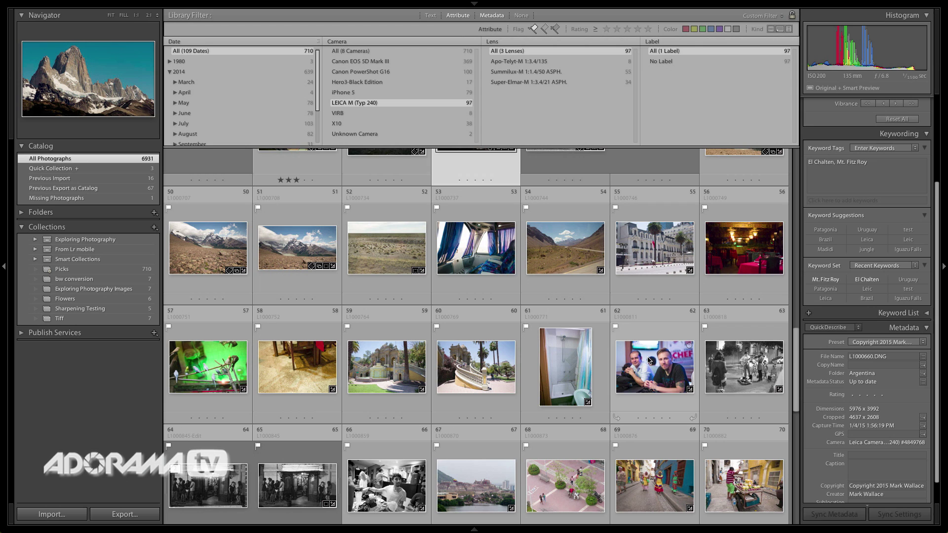
ctrl+click(650, 361)
scroll(649, 360, down, 2)
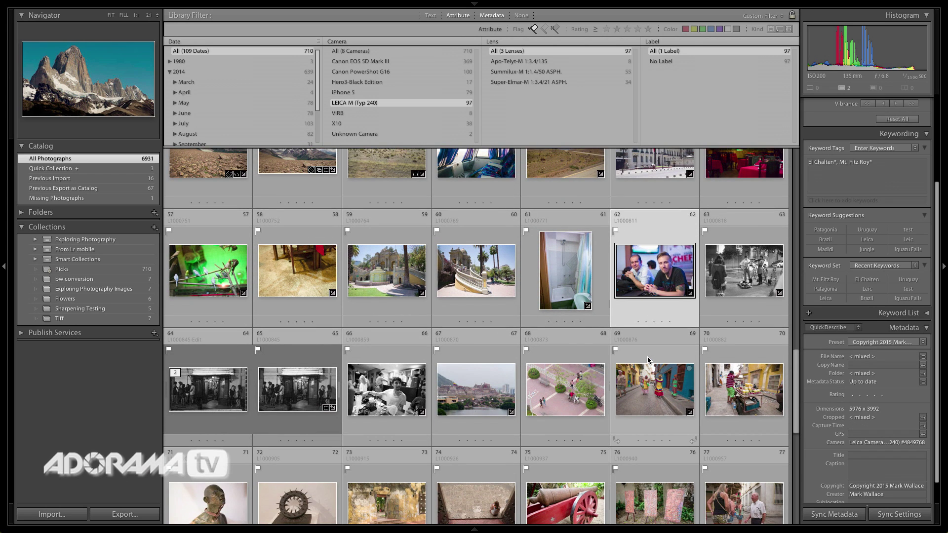
scroll(650, 360, down, 1)
scroll(648, 359, down, 1)
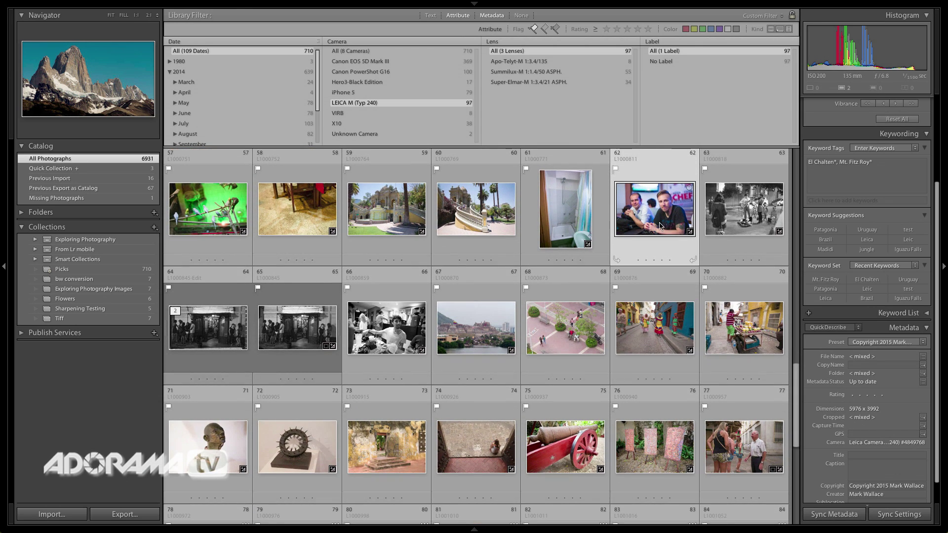
scroll(597, 324, down, 1)
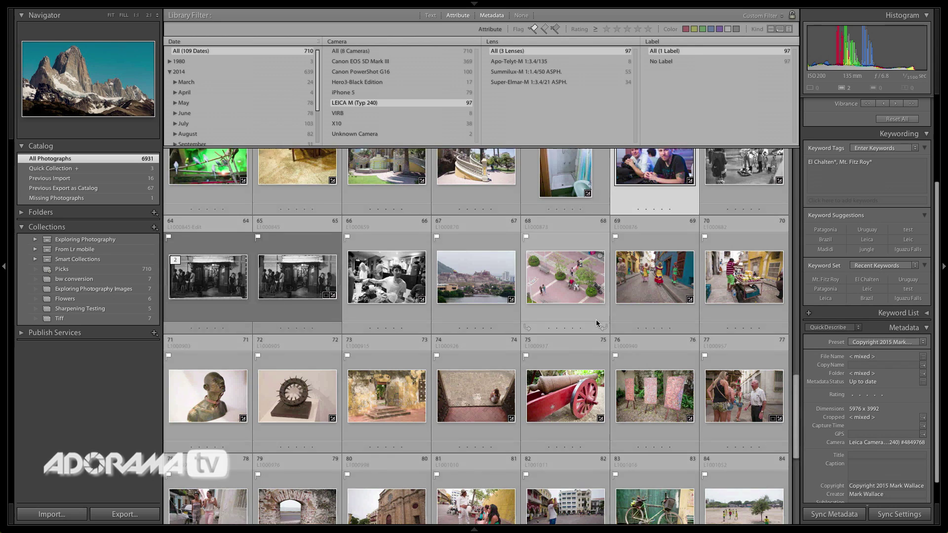
scroll(597, 322, down, 1)
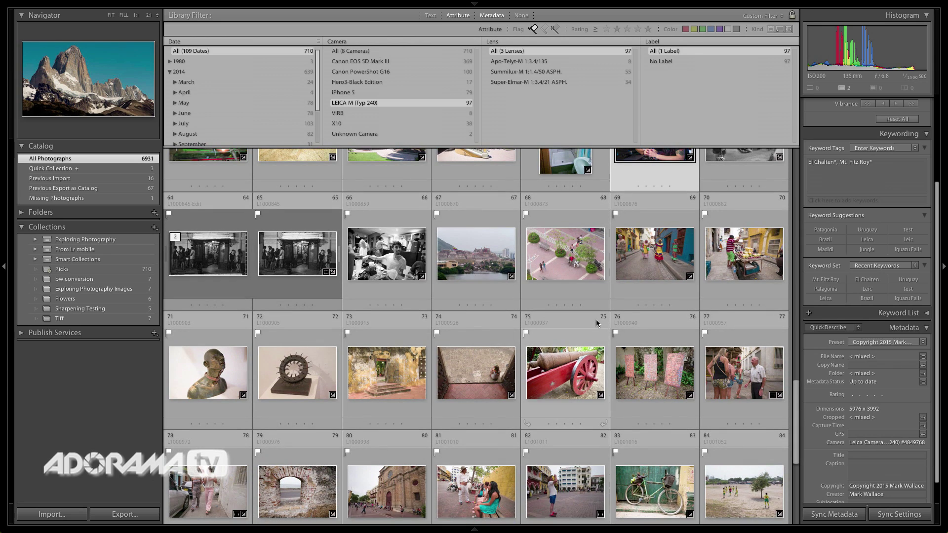
ctrl+click(654, 270)
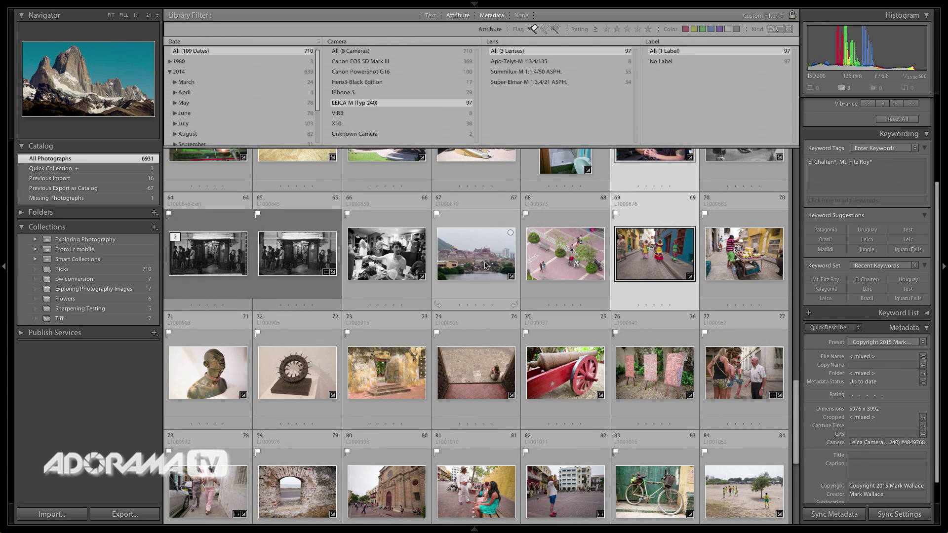
ctrl+click(744, 255)
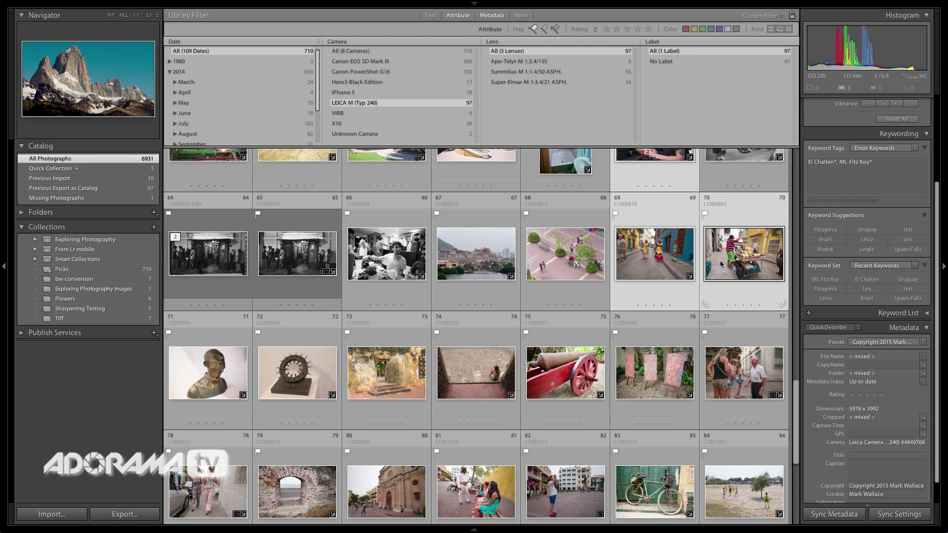
Add bicycle photo 83, children photo 87, yellow building 94, photo 95 and white dog 29 to the selection
scroll(641, 380, down, 4)
ctrl+click(656, 366)
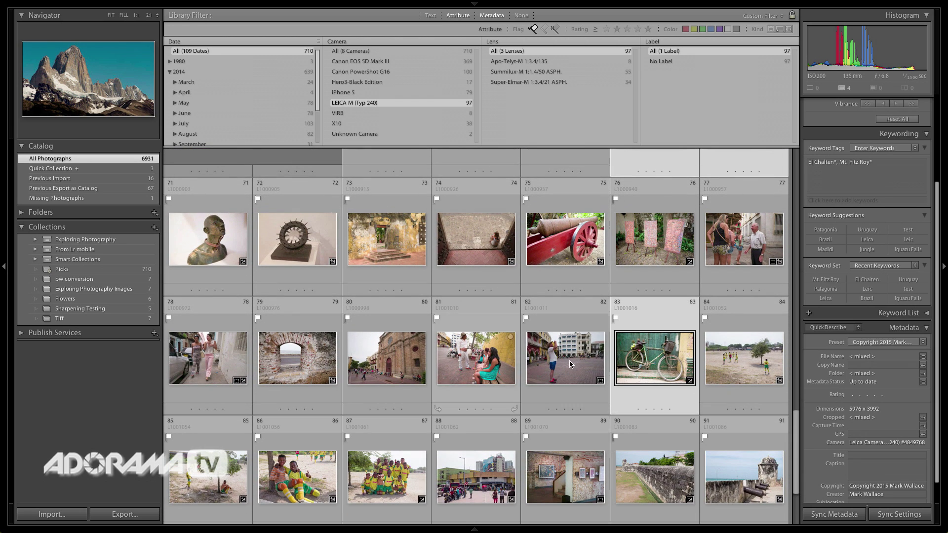
scroll(391, 373, down, 3)
ctrl+click(391, 374)
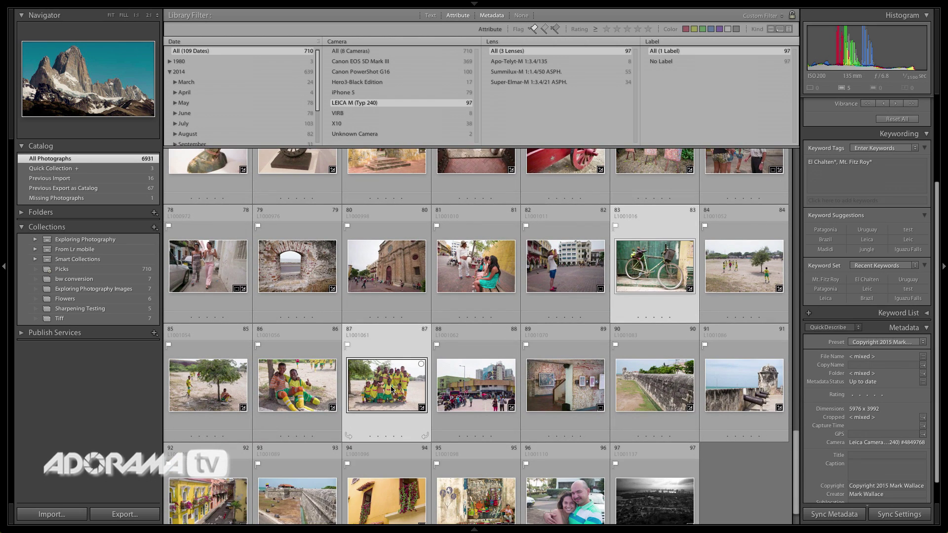
scroll(390, 386, down, 1)
ctrl+click(381, 456)
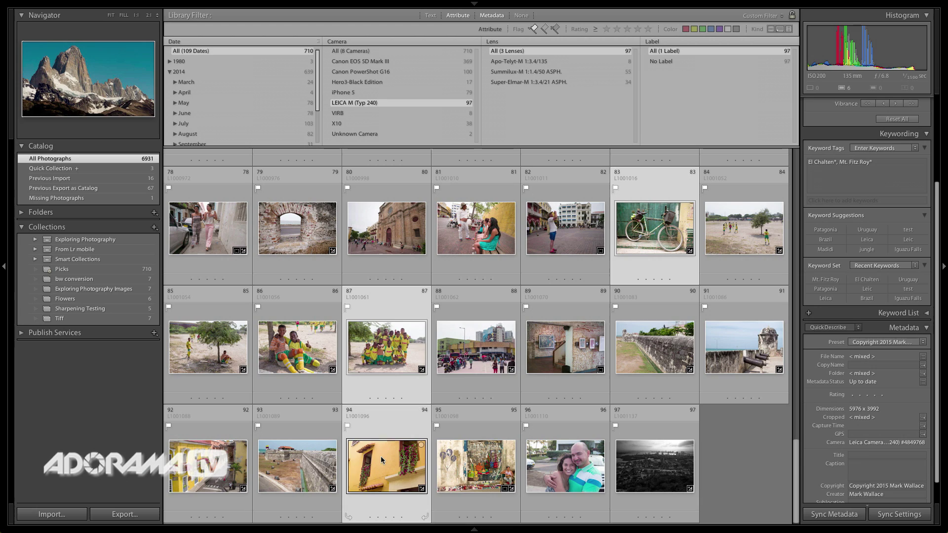
ctrl+click(452, 456)
scroll(452, 456, up, 4)
scroll(452, 457, up, 4)
scroll(452, 457, up, 4)
scroll(452, 457, up, 5)
scroll(452, 452, up, 5)
scroll(452, 452, up, 5)
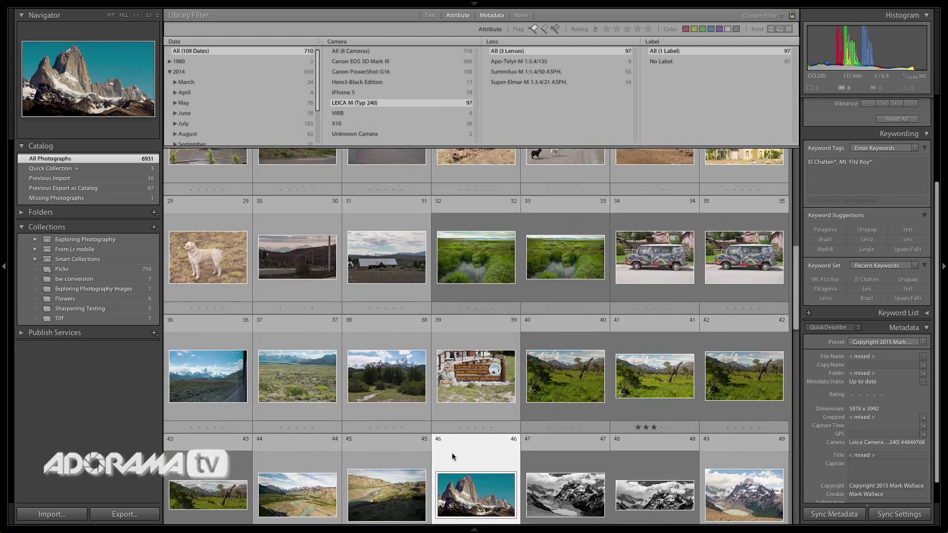
scroll(452, 453, up, 5)
ctrl+click(208, 385)
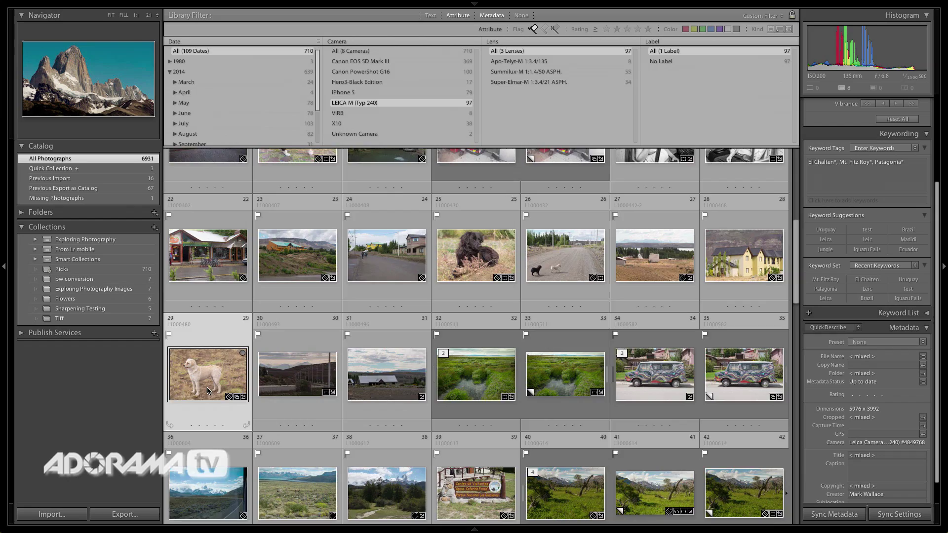
scroll(207, 390, up, 4)
mouse_move(476, 281)
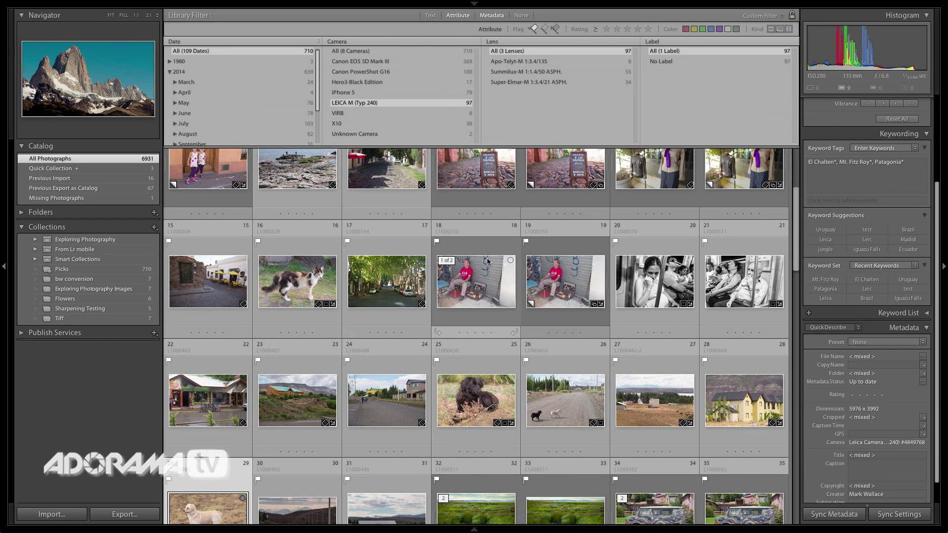
Add photo 18 and save the ten selected photos as a new 'Default Testing' collection, unfiltered
click(493, 278)
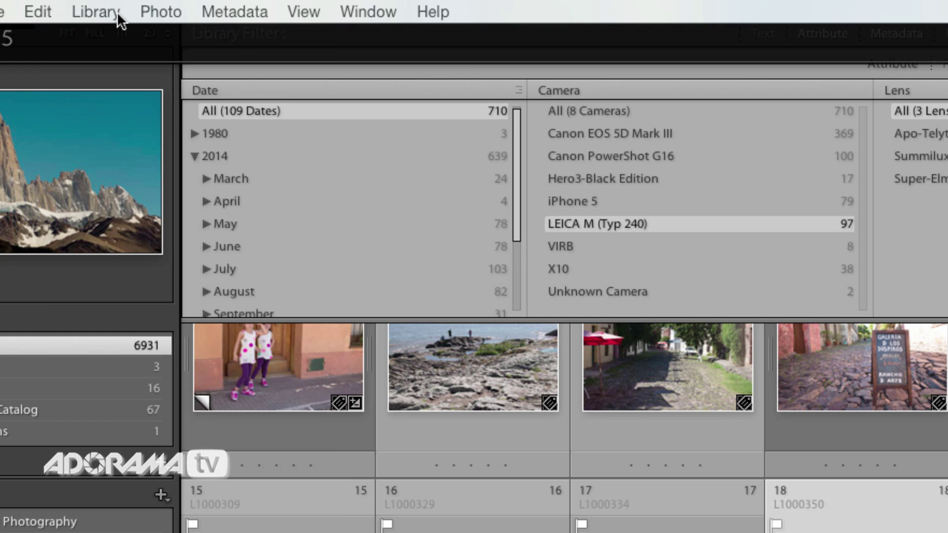
click(118, 14)
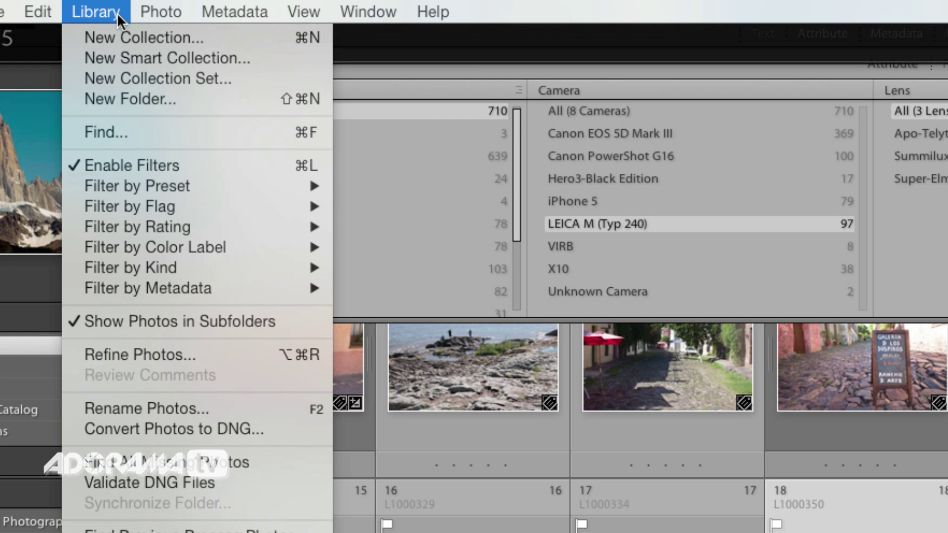
click(117, 33)
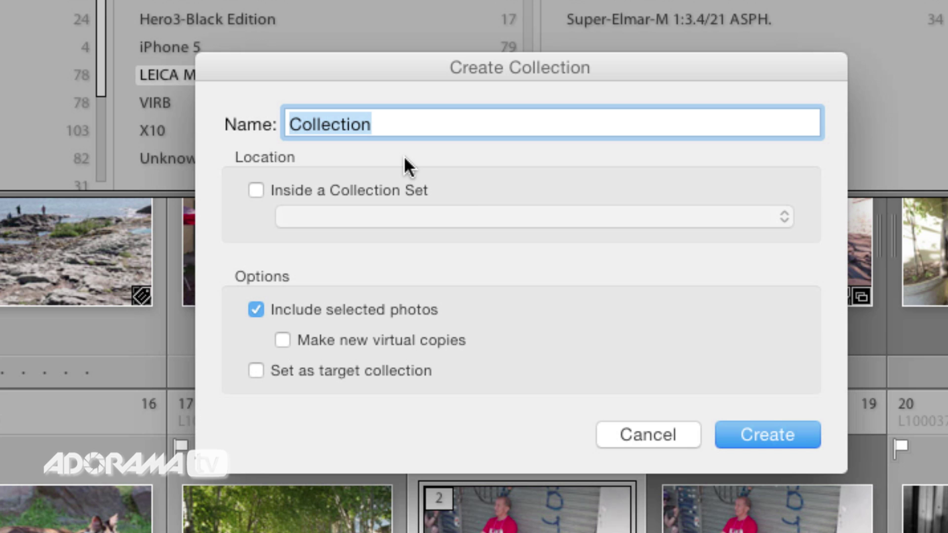
text(S)
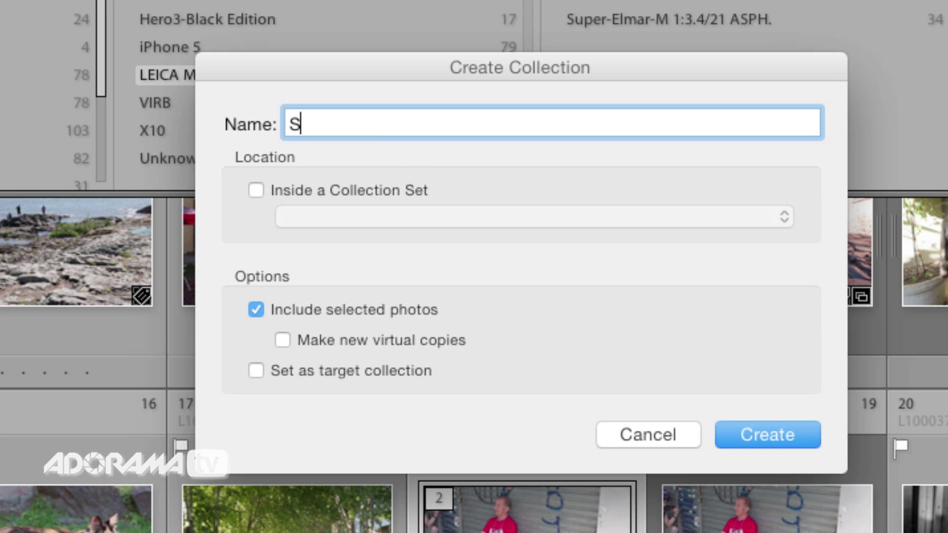
key(BackSpace)
text(Default)
text( Tes)
text(ting)
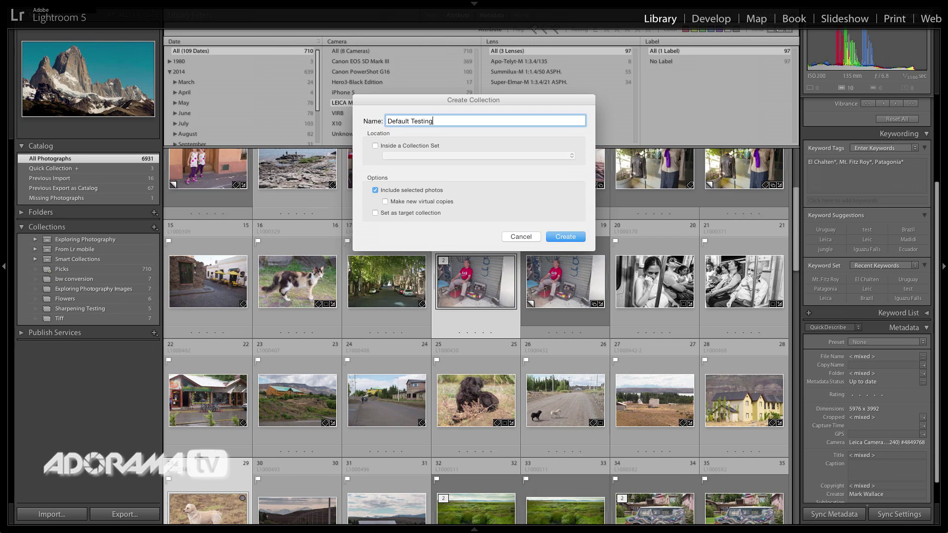
key(Return)
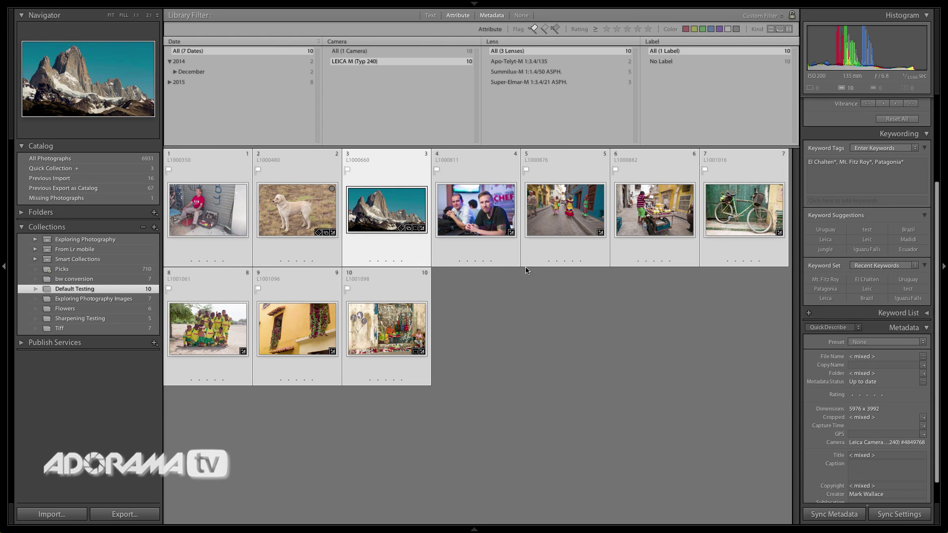
click(522, 15)
Zoom in on the man's portrait and set its sharpening Amount to 100 in Develop
click(521, 208)
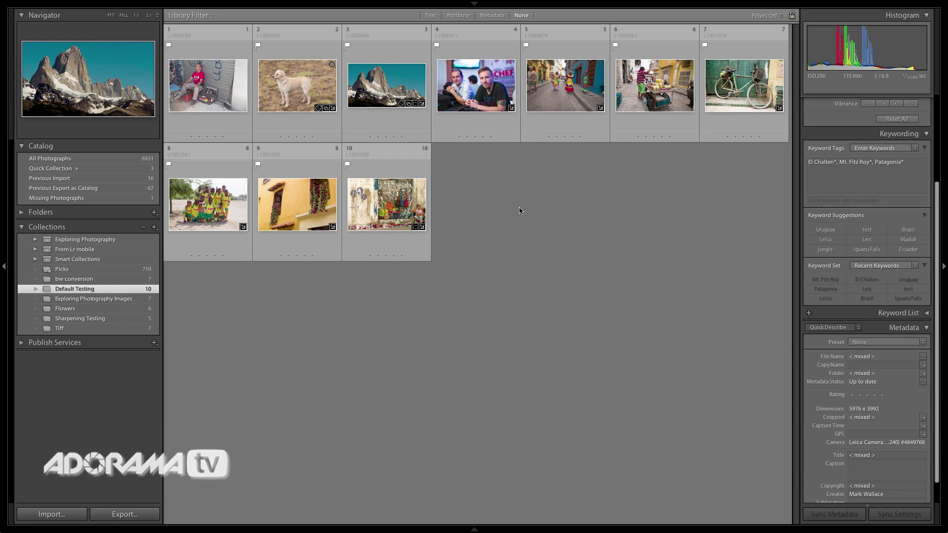
double_click(223, 87)
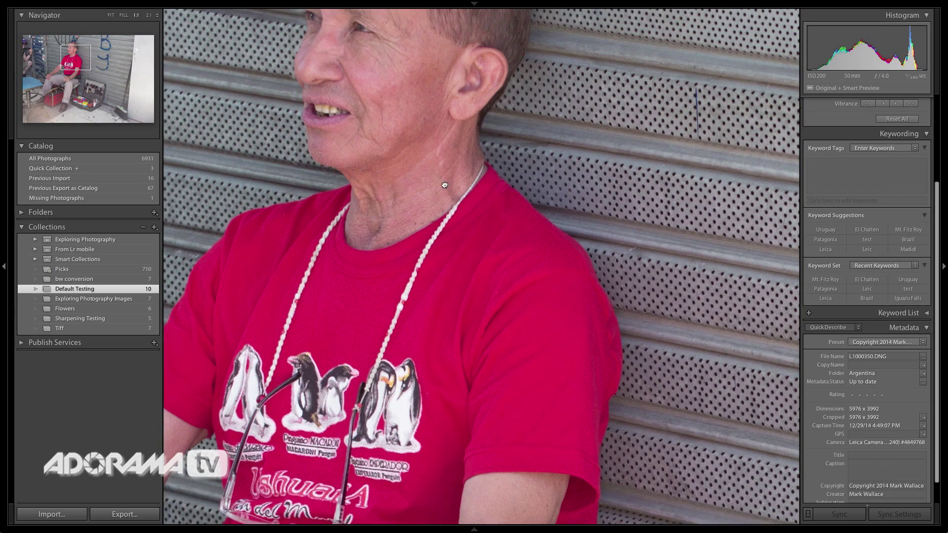
drag(618, 124, 677, 270)
key(d)
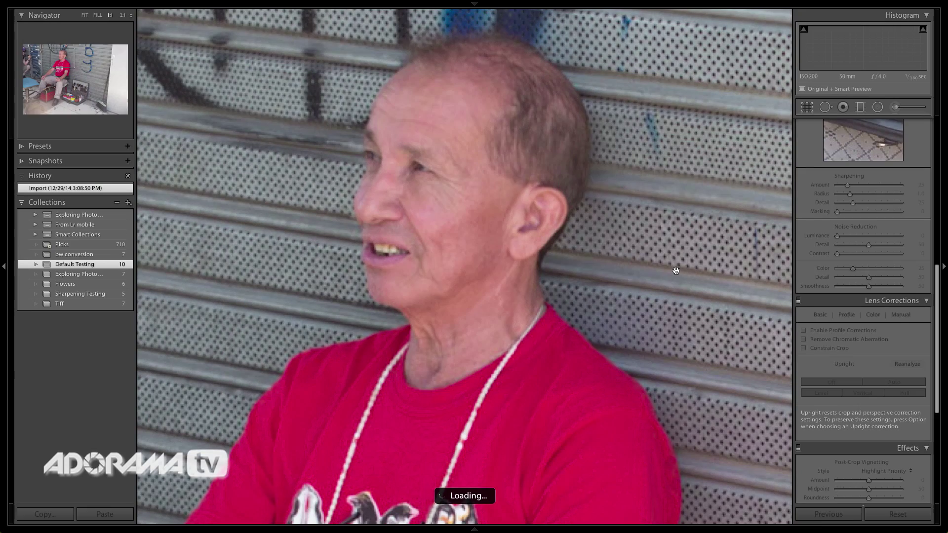
right_click(860, 300)
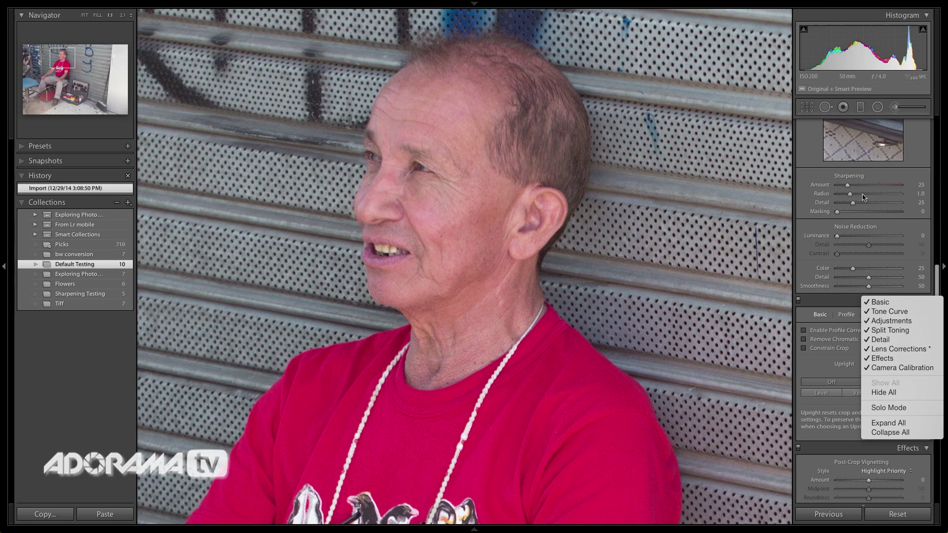
click(883, 188)
click(882, 187)
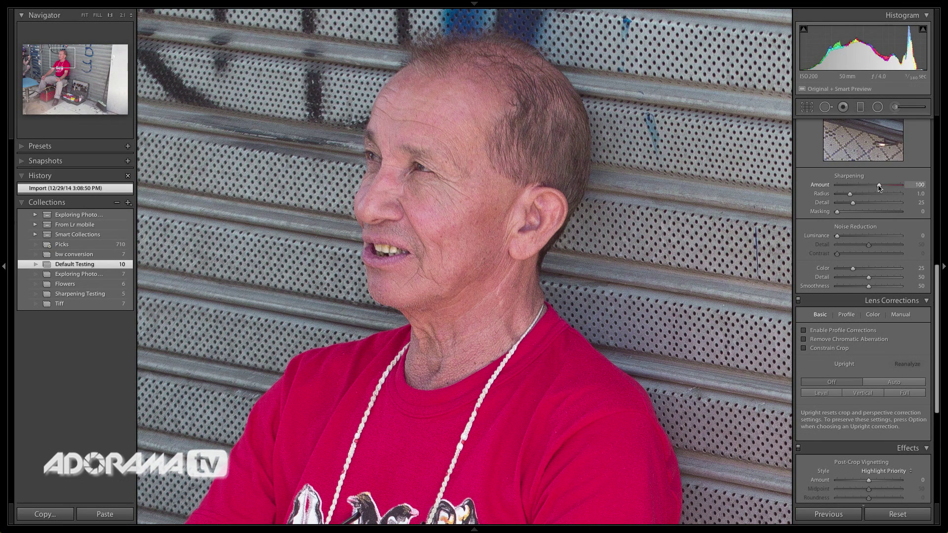
drag(880, 188, 879, 188)
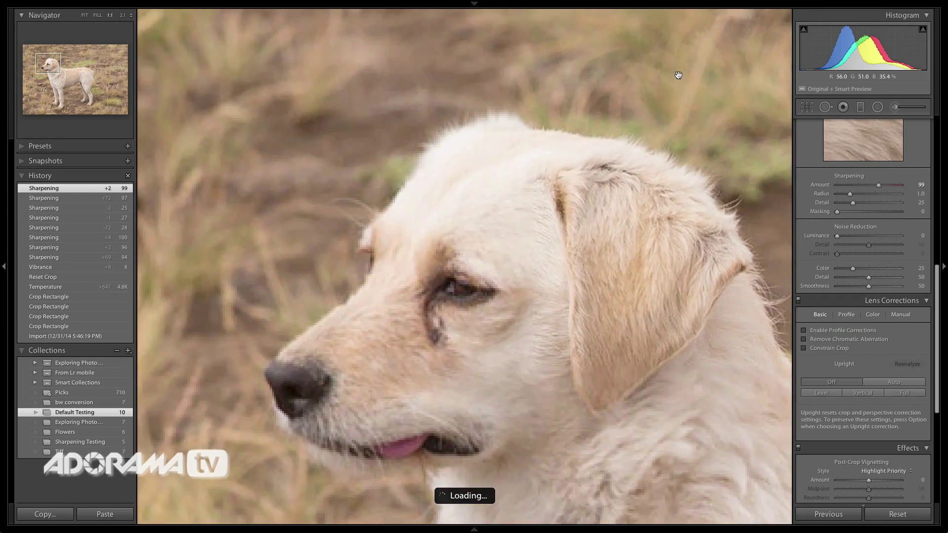
Check the dog photo's sharpening Amount at 99, then return to the Default Testing grid
drag(599, 277, 527, 170)
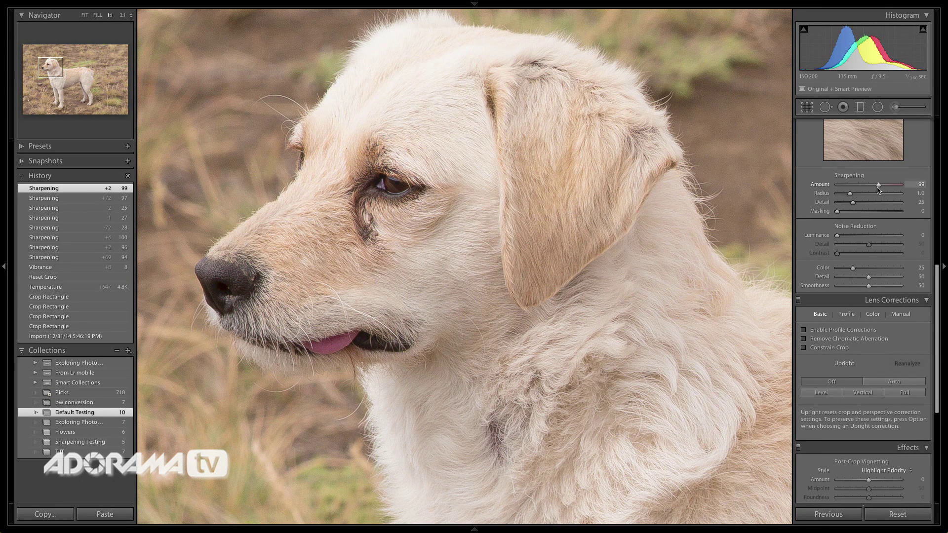
drag(879, 186, 879, 186)
key(g)
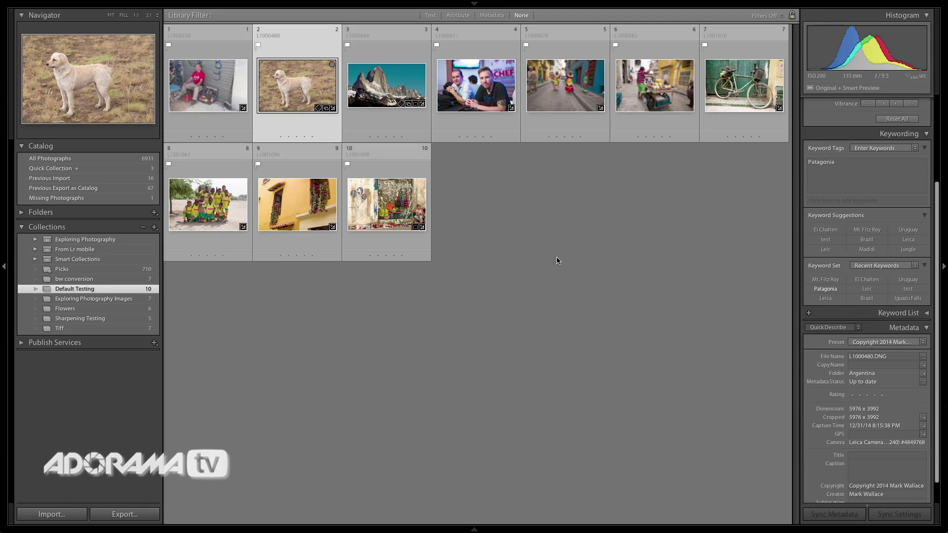
Open the street-vendor photo in Develop, fitted to the view
scroll(835, 236, up, 5)
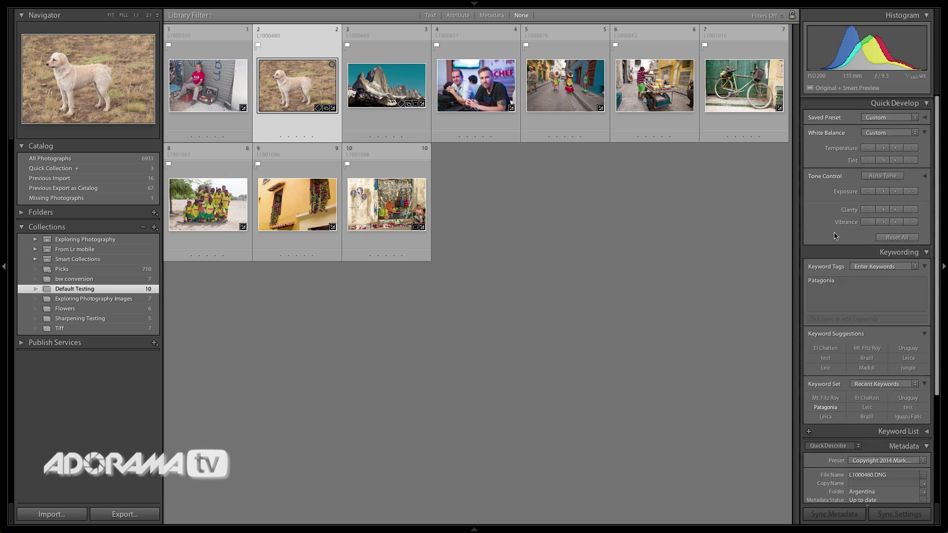
click(655, 81)
key(d)
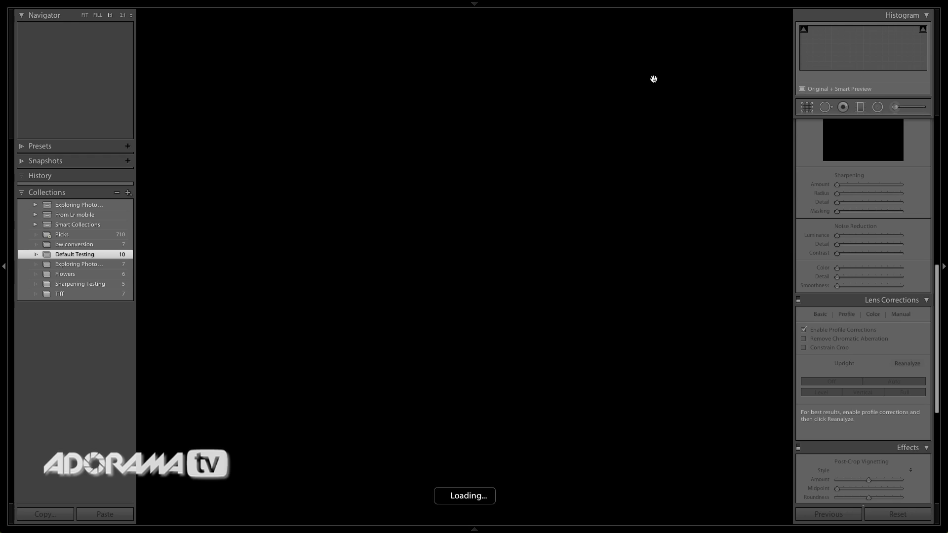
click(584, 155)
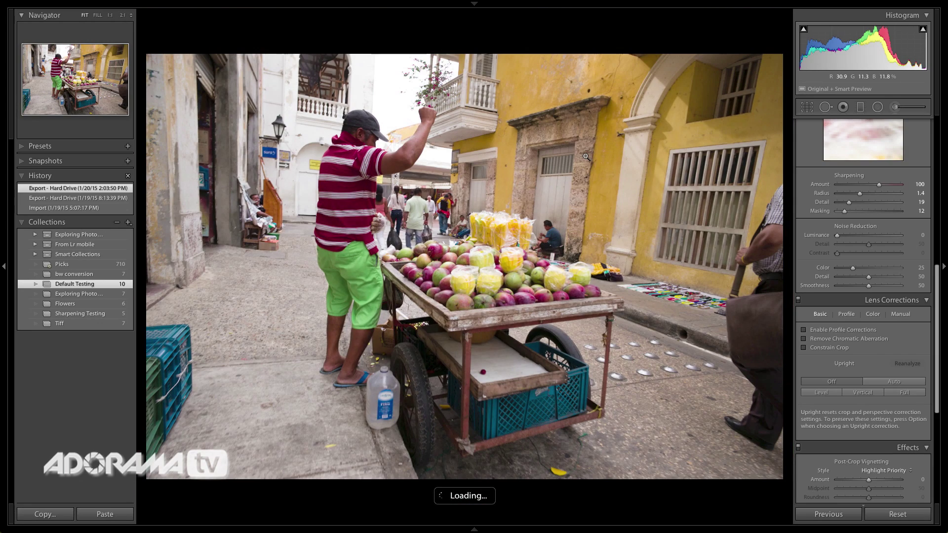
Lower the street-vendor photo's Vibrance to +8, add some Contrast, and return to the grid
scroll(886, 235, up, 5)
scroll(886, 235, up, 5)
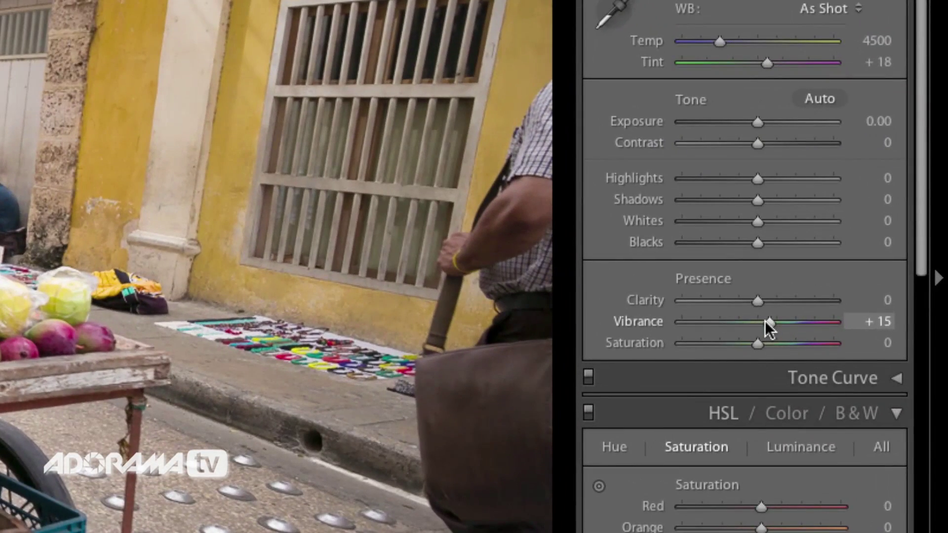
mouse_move(777, 309)
mouse_down()
mouse_move(786, 312)
mouse_move(762, 322)
mouse_up()
drag(764, 324, 764, 322)
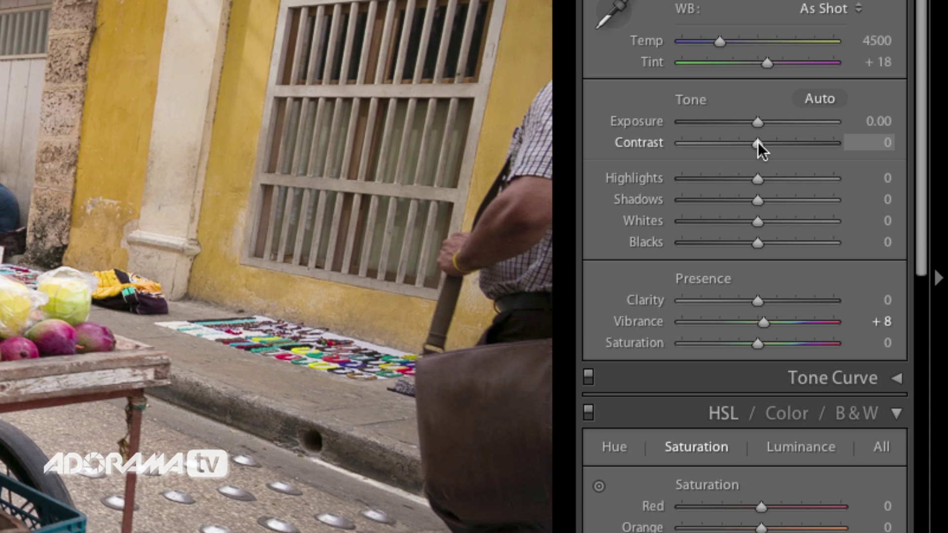
drag(757, 143, 791, 158)
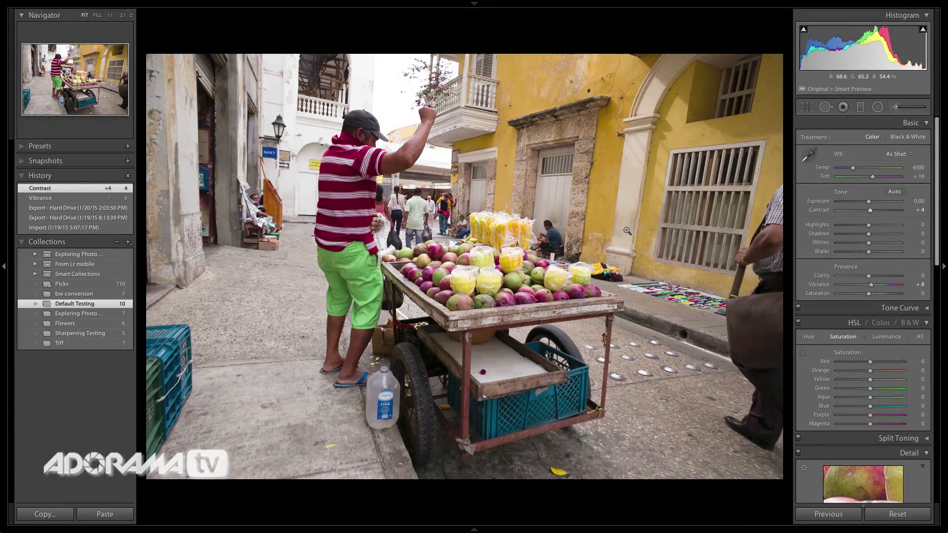
key(g)
double_click(408, 210)
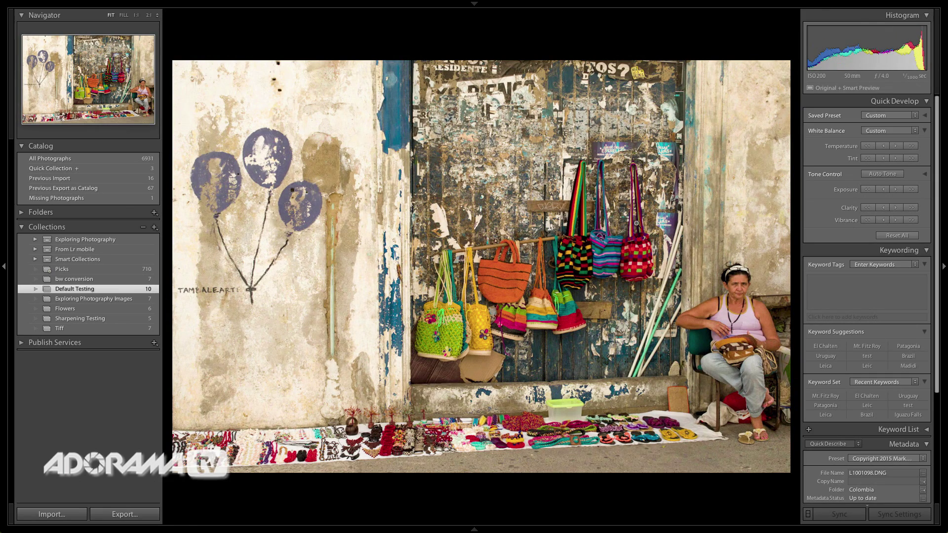
key(d)
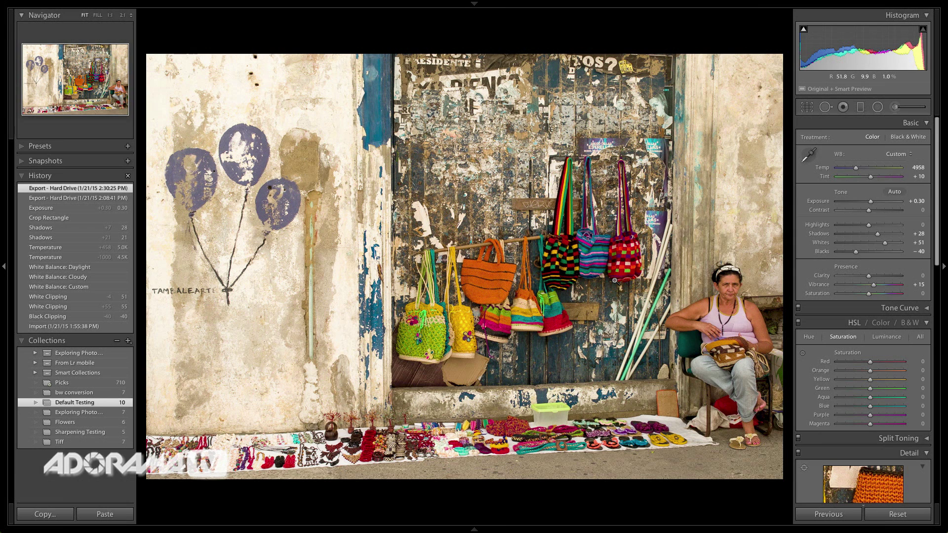
key(g)
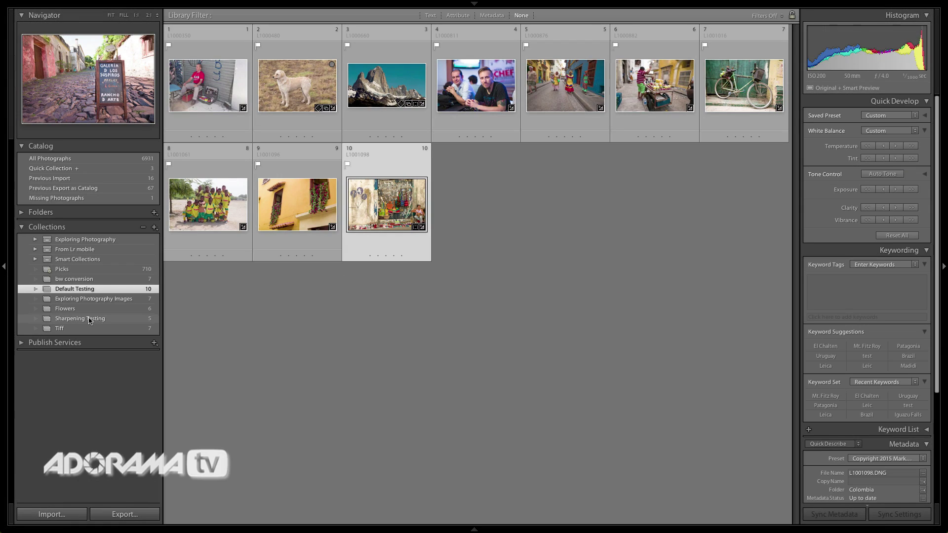
Open the painted van photo from Sharpening Testing in Develop and check its Detail sharpening
click(83, 318)
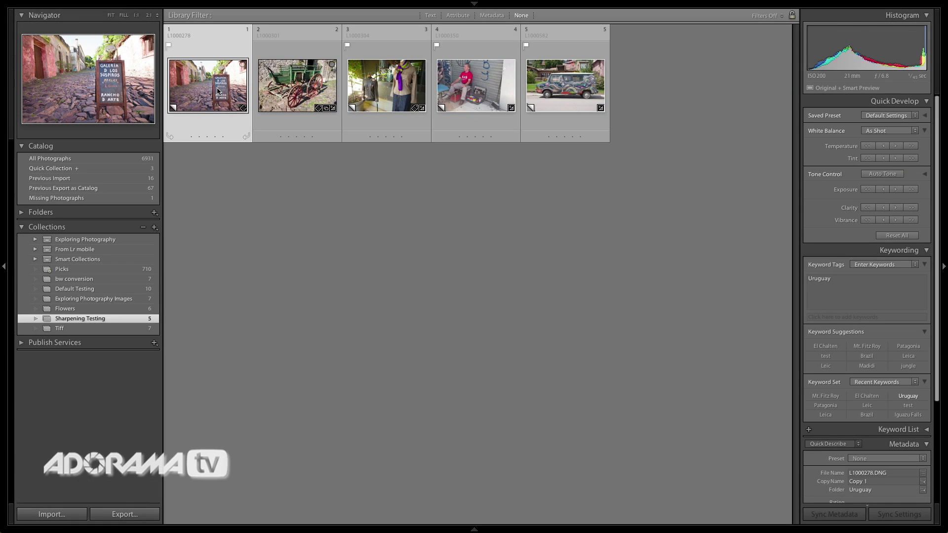
double_click(567, 83)
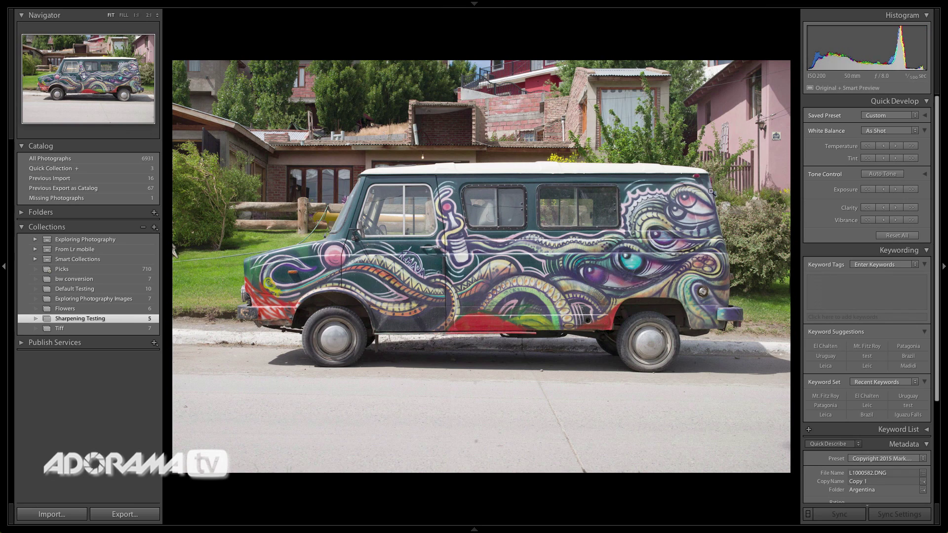
key(d)
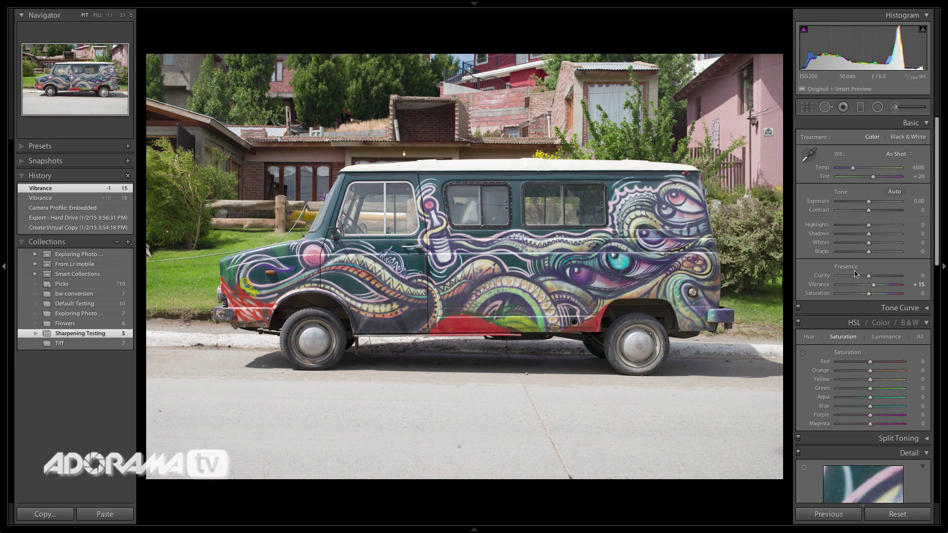
scroll(852, 286, down, 3)
scroll(852, 286, down, 3)
scroll(853, 286, down, 3)
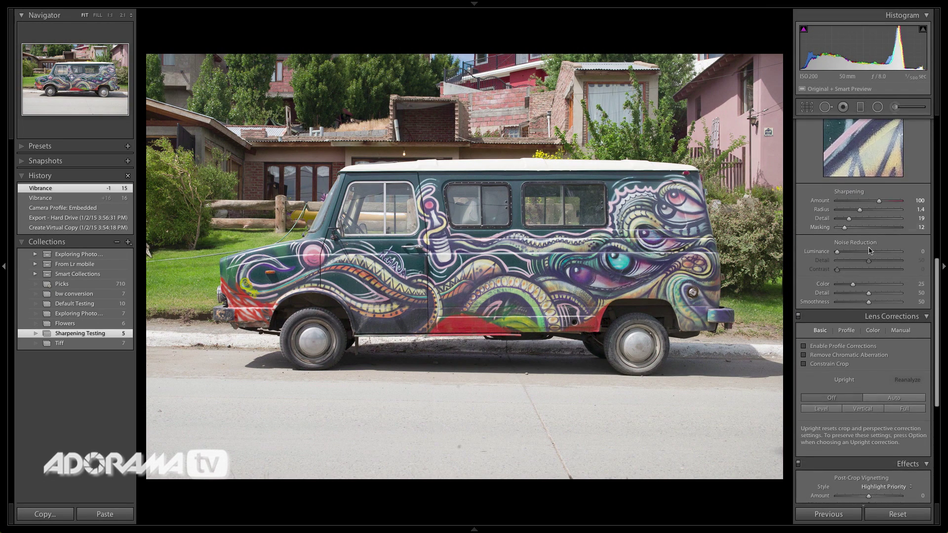
scroll(870, 247, up, 5)
scroll(869, 247, up, 4)
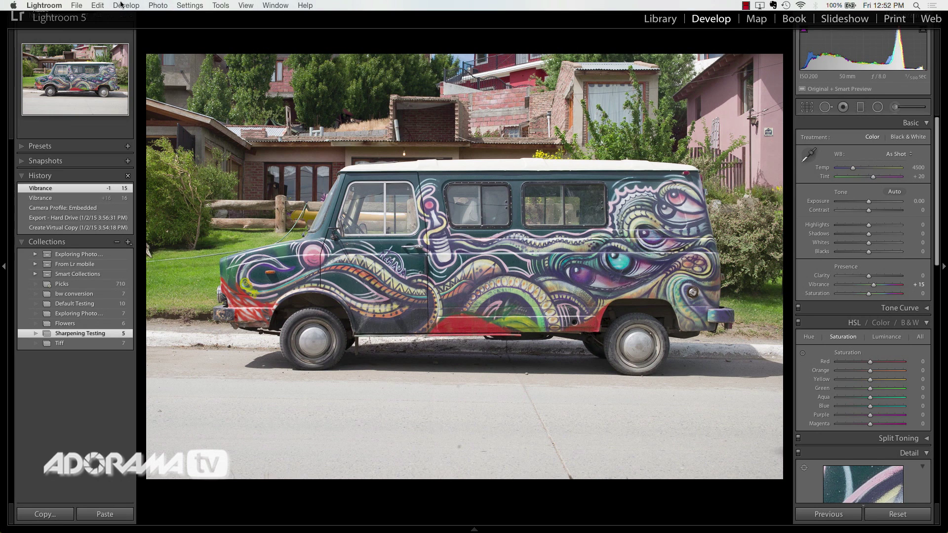
Save the van photo's current develop settings as the LEICA M (Typ 240) camera defaults
click(122, 3)
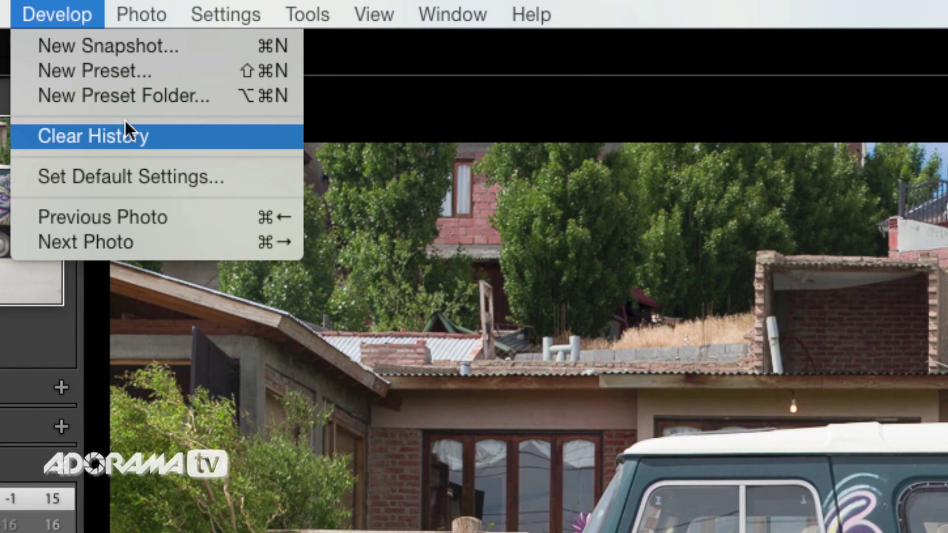
click(195, 180)
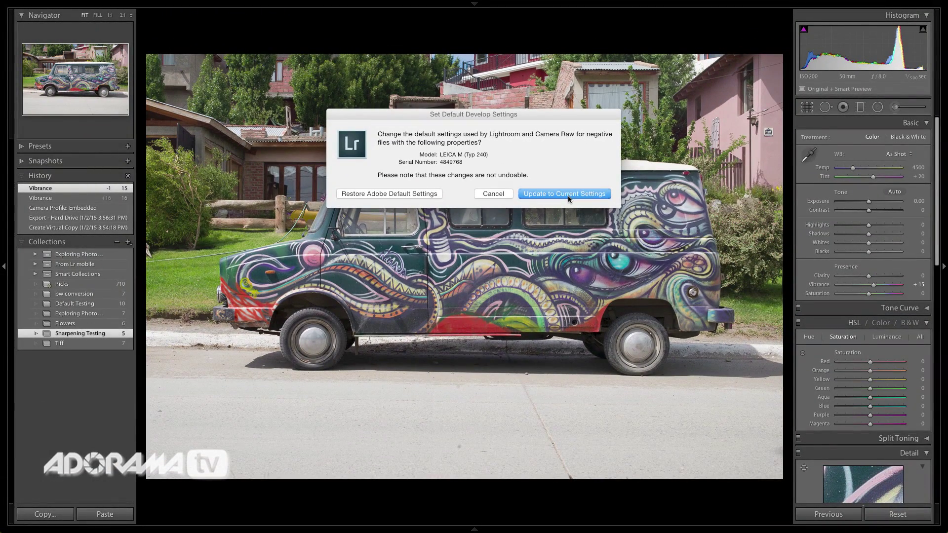
click(568, 195)
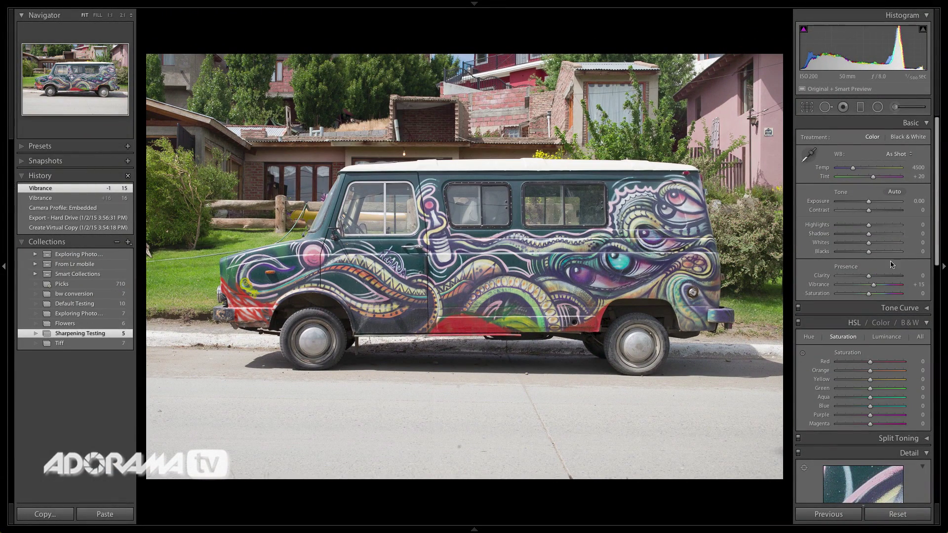
scroll(891, 262, down, 5)
scroll(891, 262, up, 5)
Open the green wagon photo from the Sharpening Testing grid in Develop
key(g)
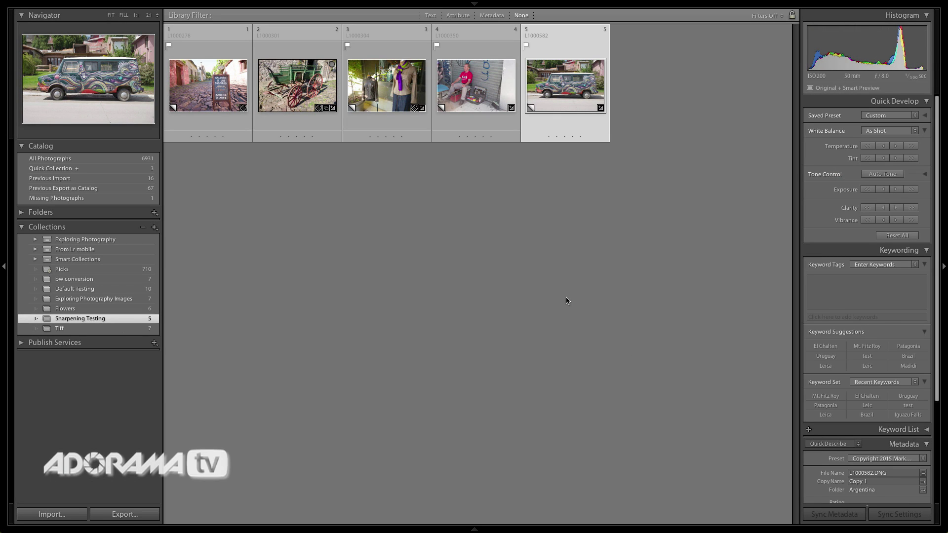
double_click(315, 107)
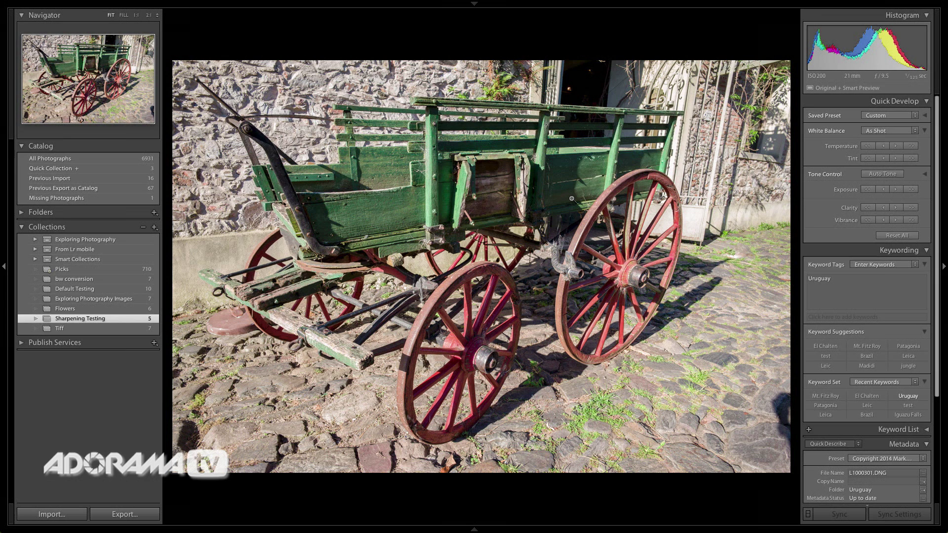
key(d)
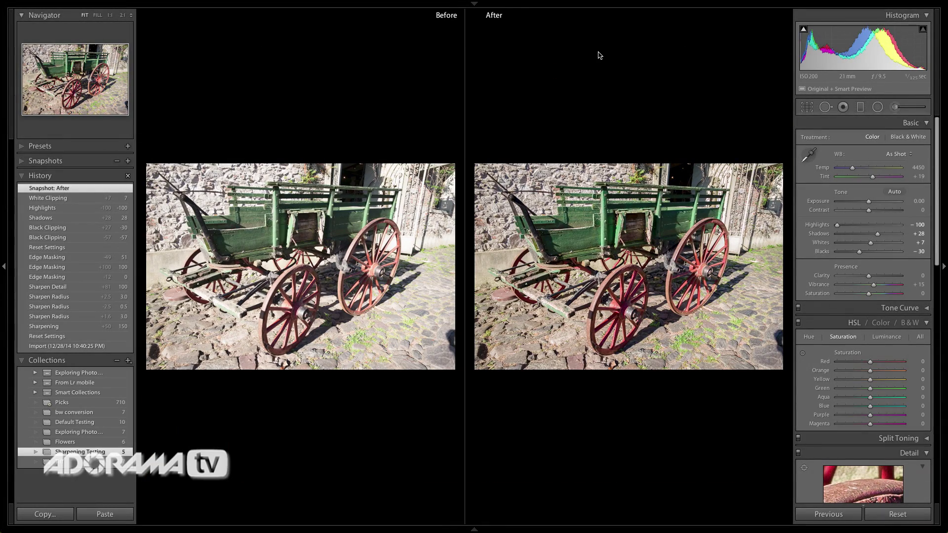
Zoom both wagon versions to 1:1, hide the panels, and pan to the red wheel's hub
click(622, 274)
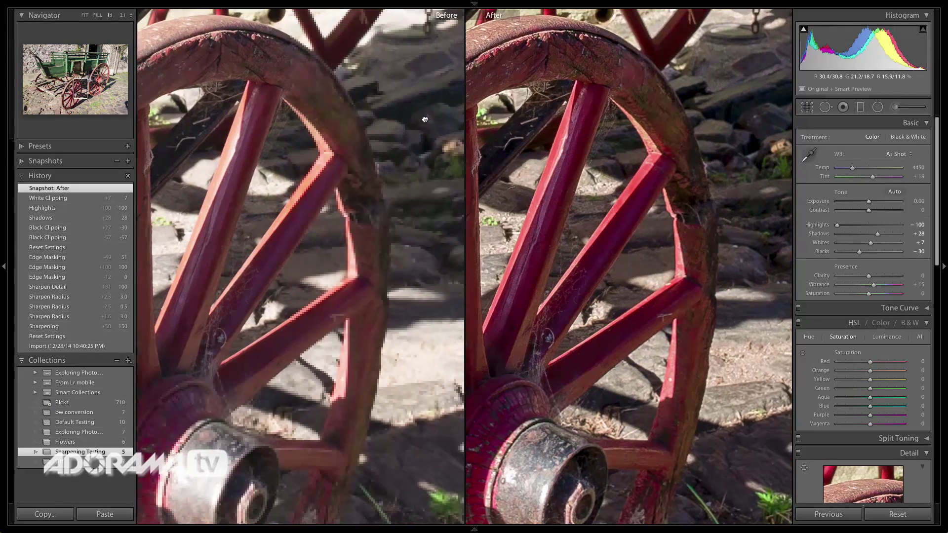
drag(425, 119, 497, 263)
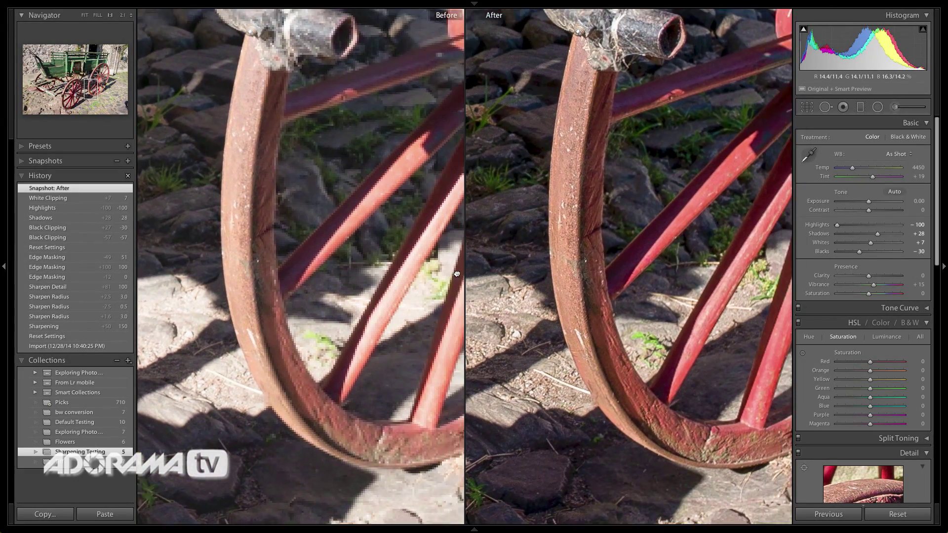
drag(497, 263, 431, 310)
key(Tab)
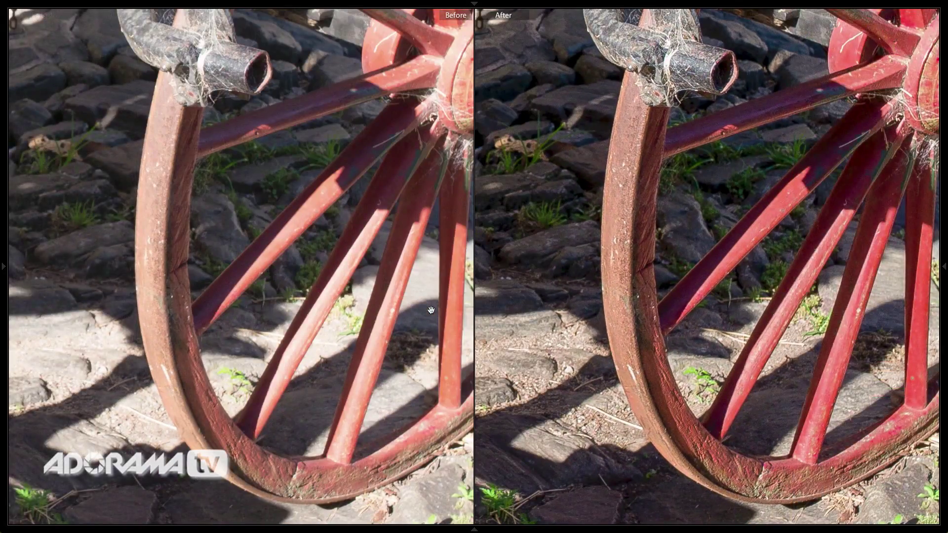
mouse_move(431, 310)
mouse_down()
mouse_move(631, 321)
mouse_move(591, 346)
mouse_up()
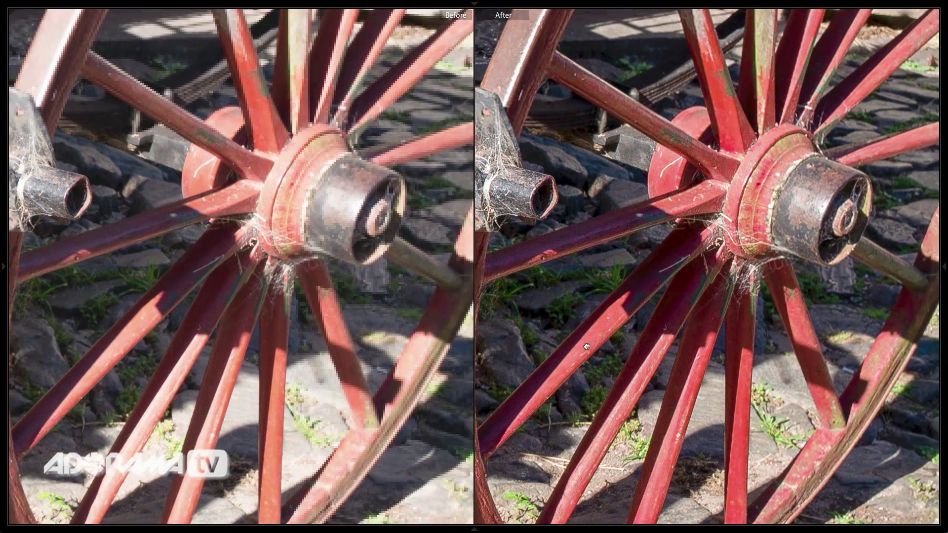